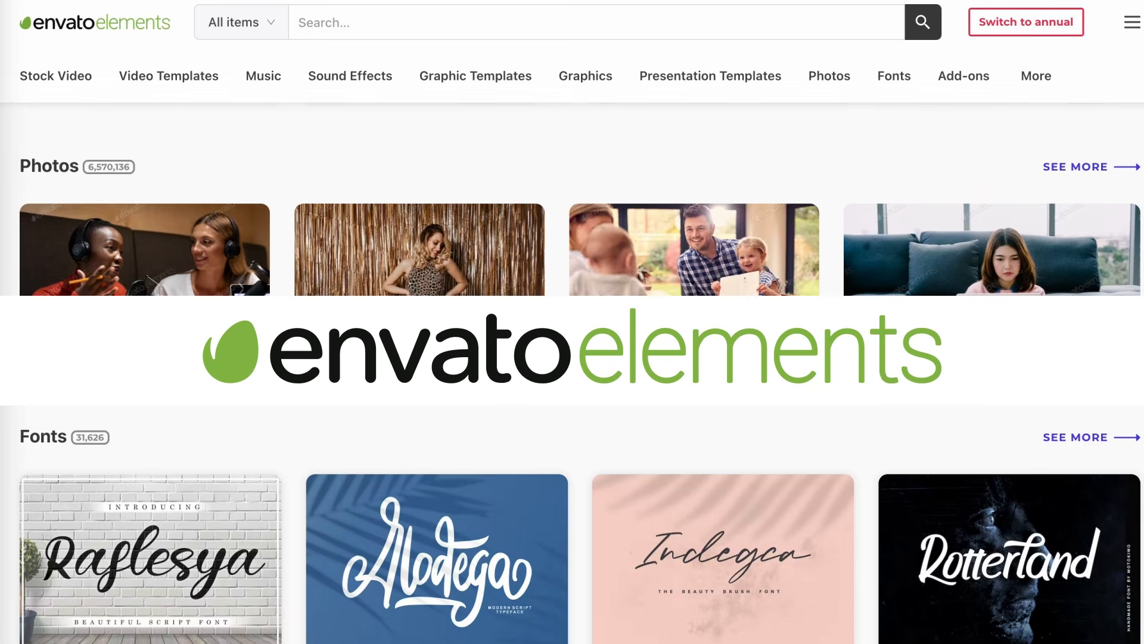
- Confirm the Portfolio page is 10 x 10 in, then bring the 0.5 in margins into view
scroll(572, 381, "down", 6)
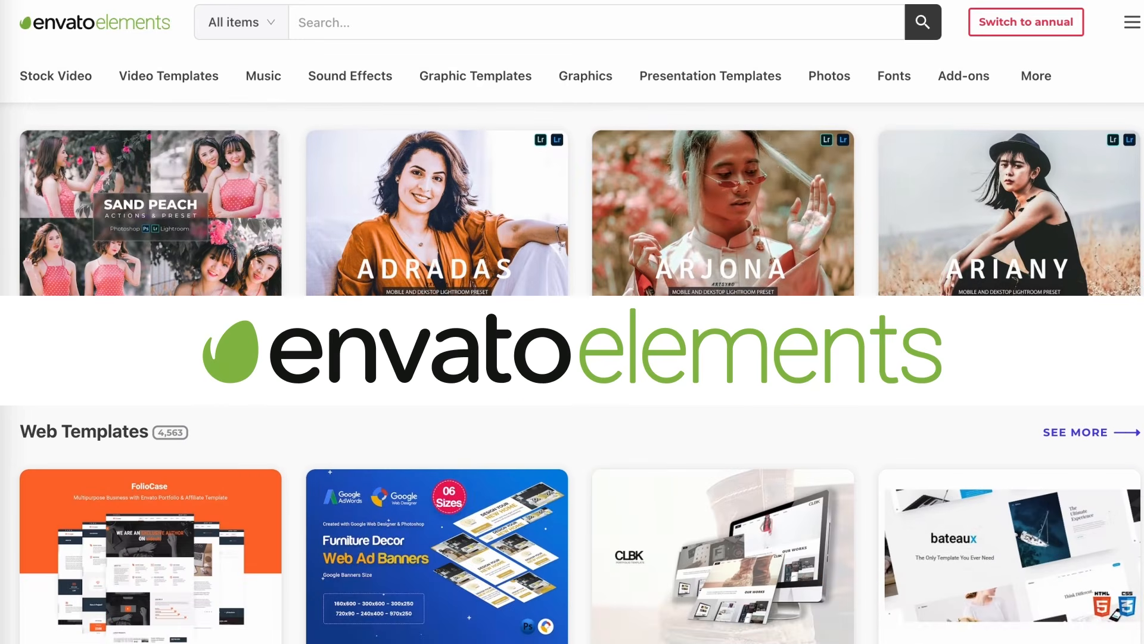
scroll(572, 372, "down", 5)
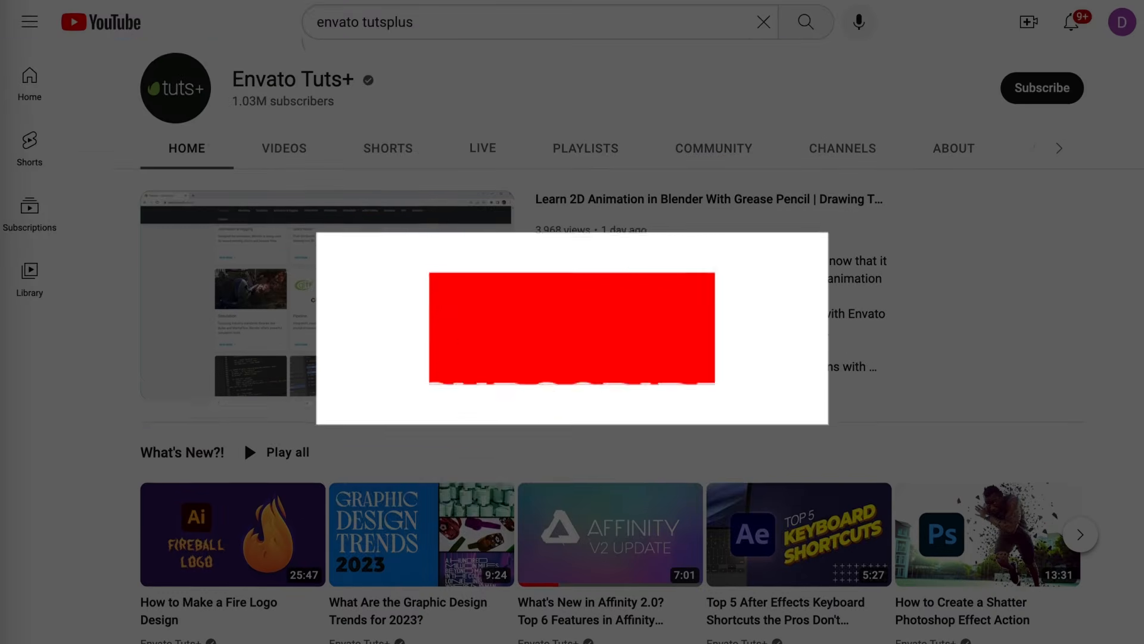
scroll(572, 357, "down", 1)
scroll(572, 357, "down", 7)
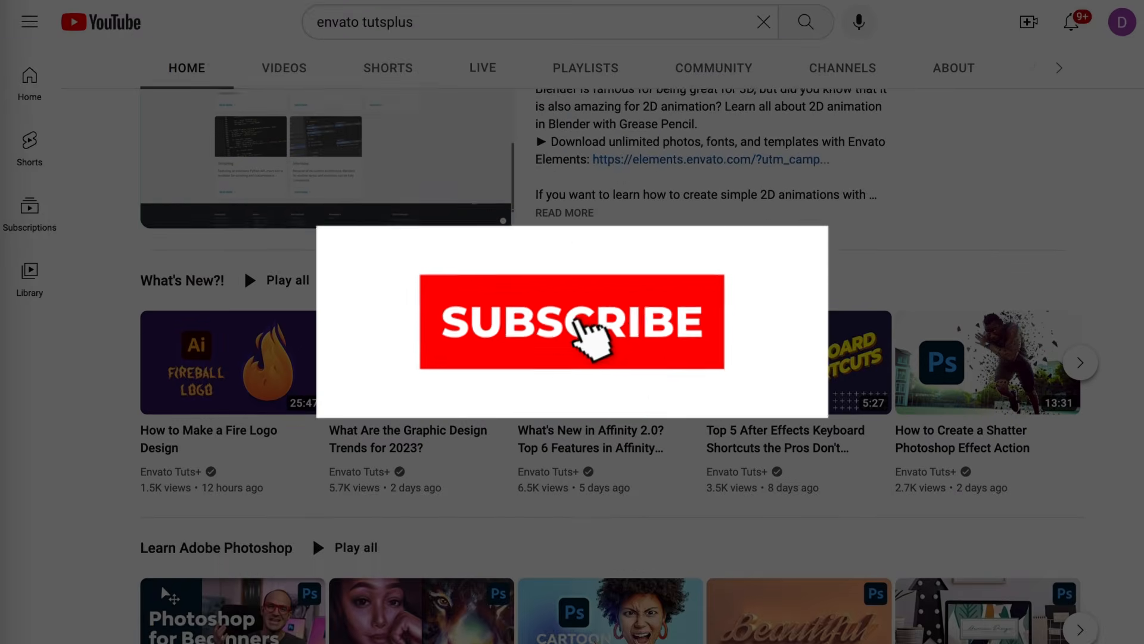
scroll(572, 357, "down", 7)
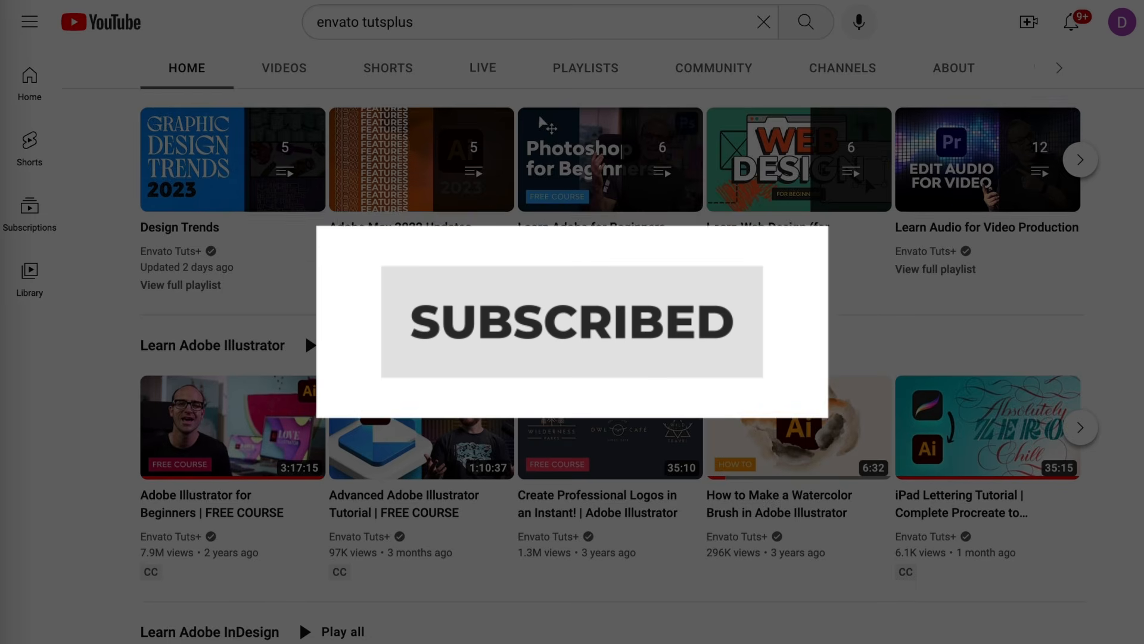
scroll(572, 357, "down", 5)
scroll(572, 358, "down", 6)
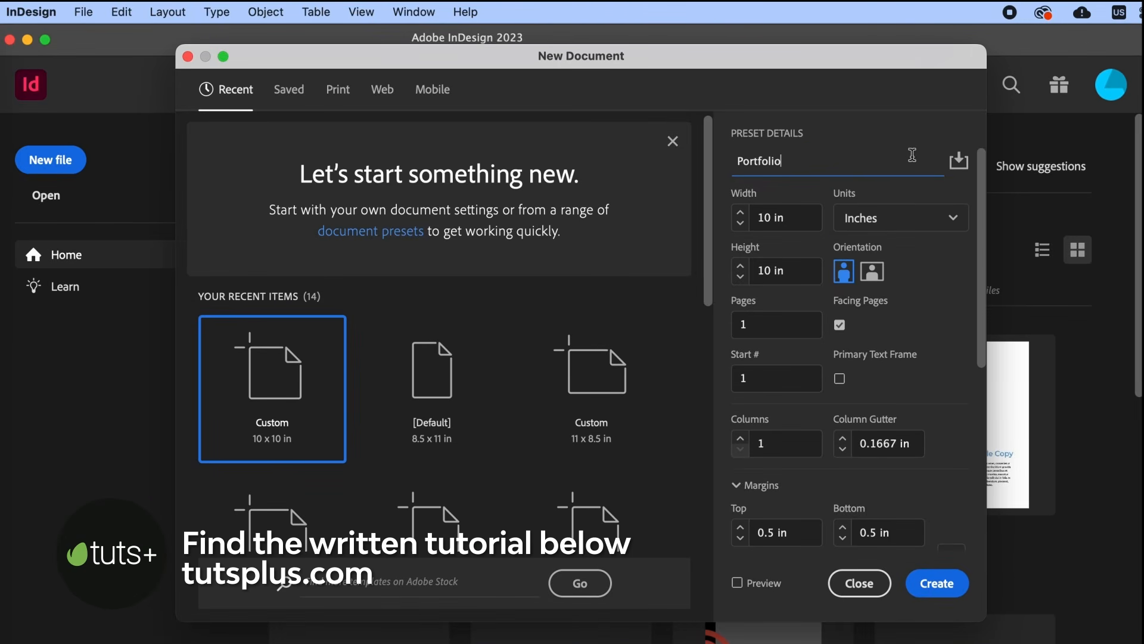
left_click_drag(800, 223, 755, 219)
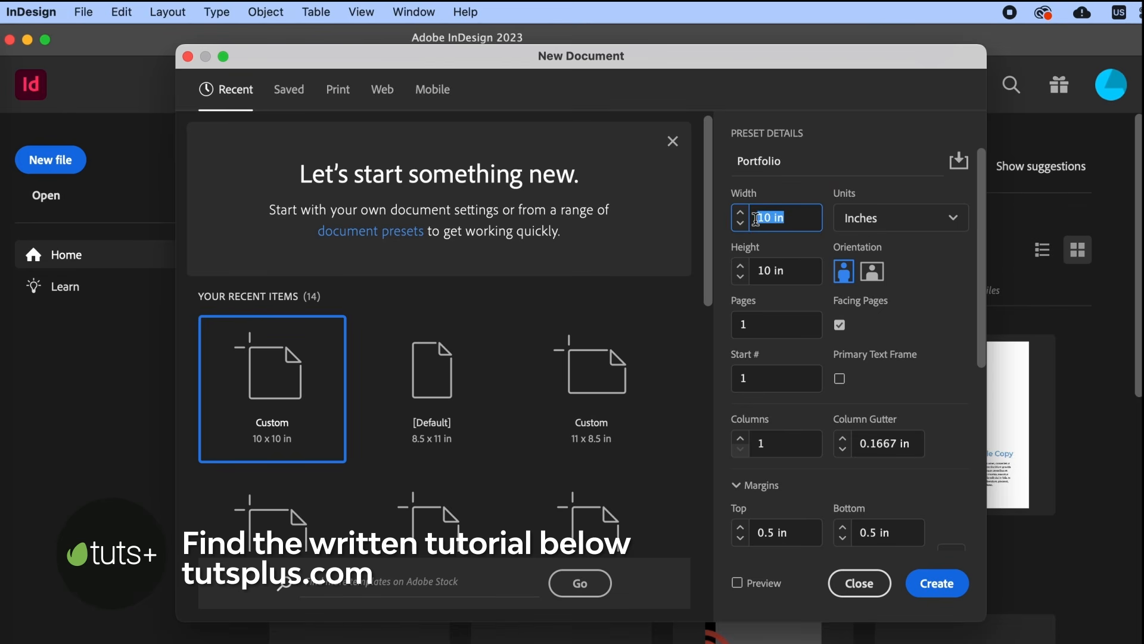
left_click_drag(787, 262, 755, 271)
left_click(805, 266)
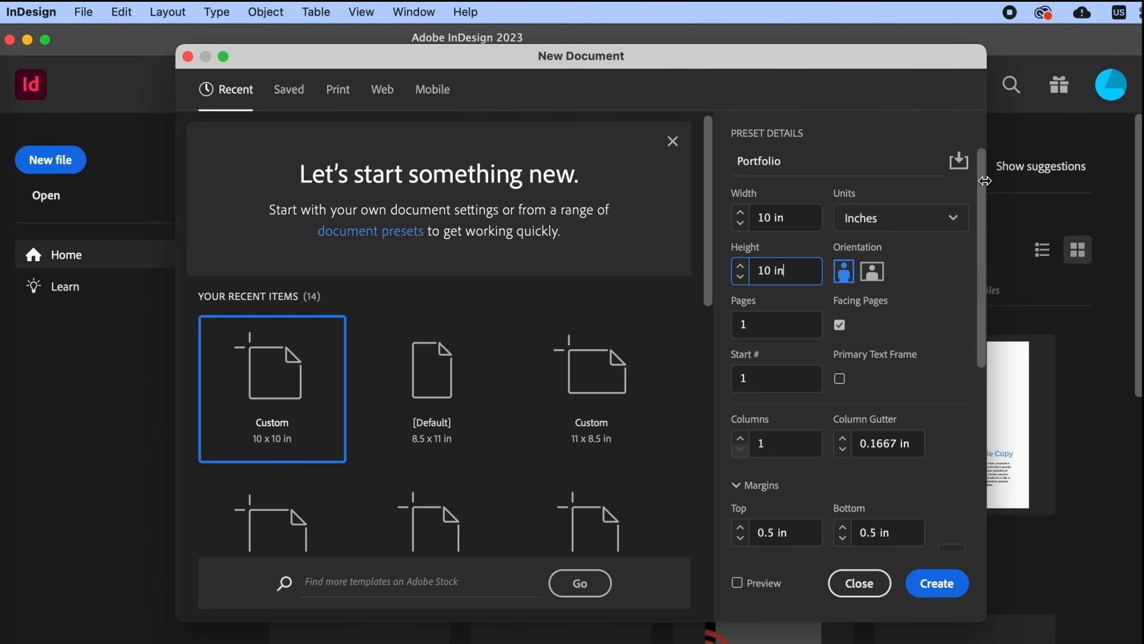
left_click_drag(984, 186, 987, 339)
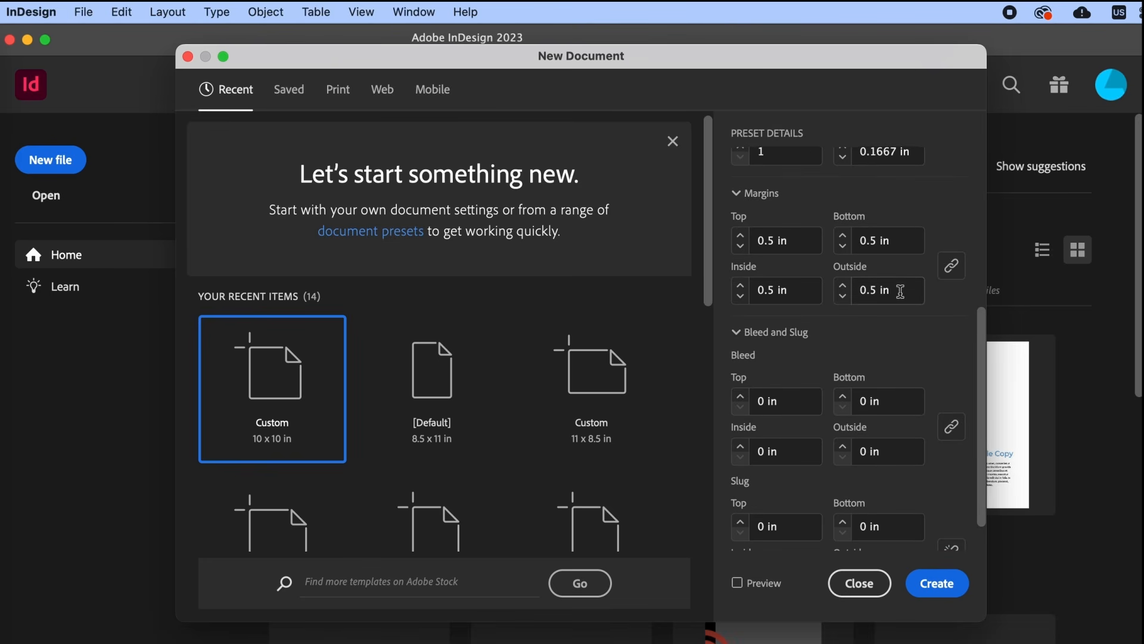
- Unlink the margins and set the inside margin to 0.75 in
left_click(954, 274)
left_click(770, 290)
type("7")
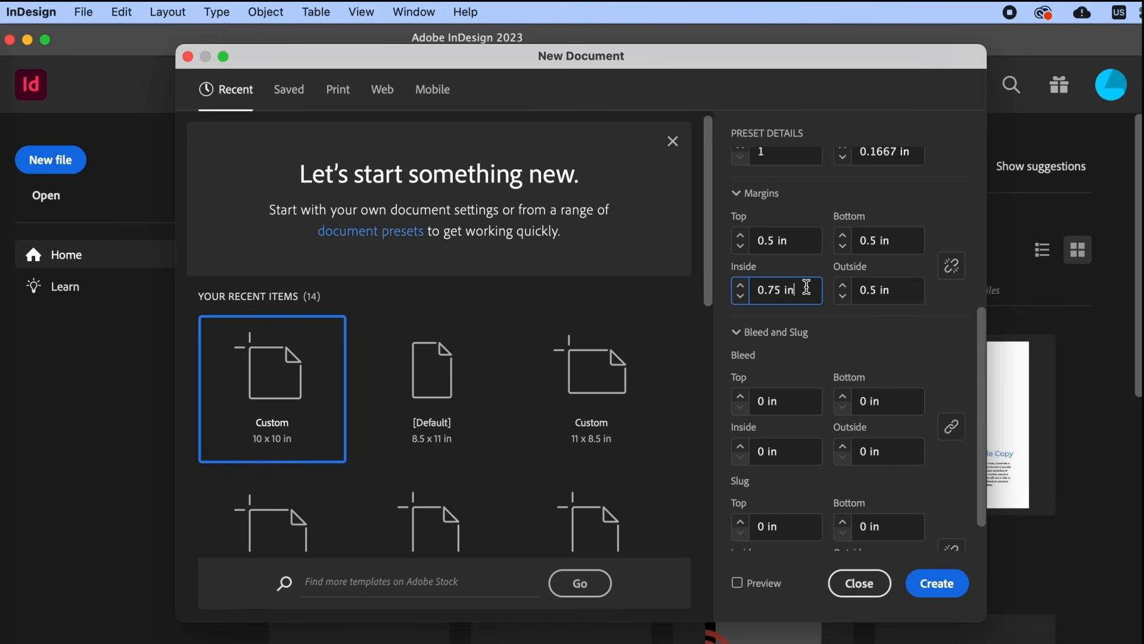
- Set a 0.125 in bleed on all sides and create the Portfolio document
left_click(766, 403)
type(".125")
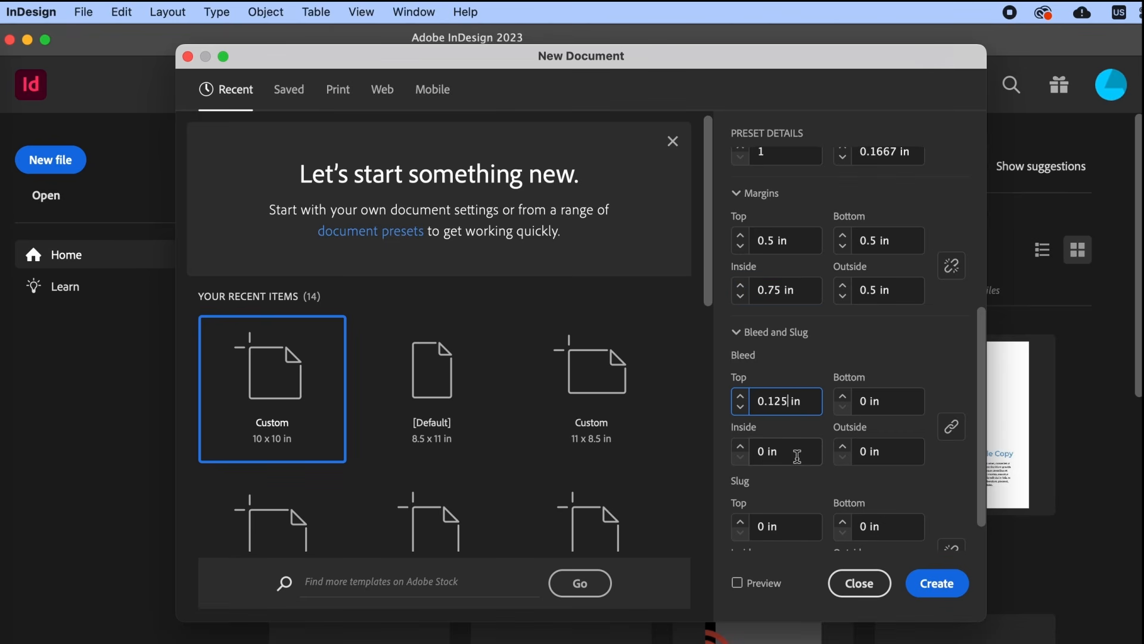
left_click(952, 427)
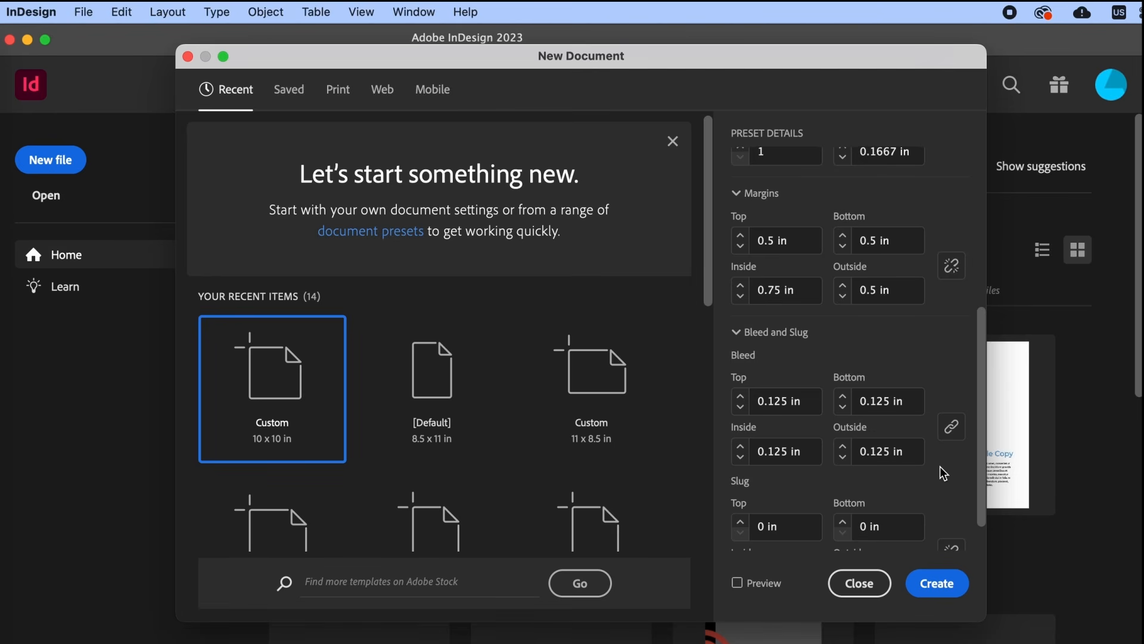
left_click(950, 590)
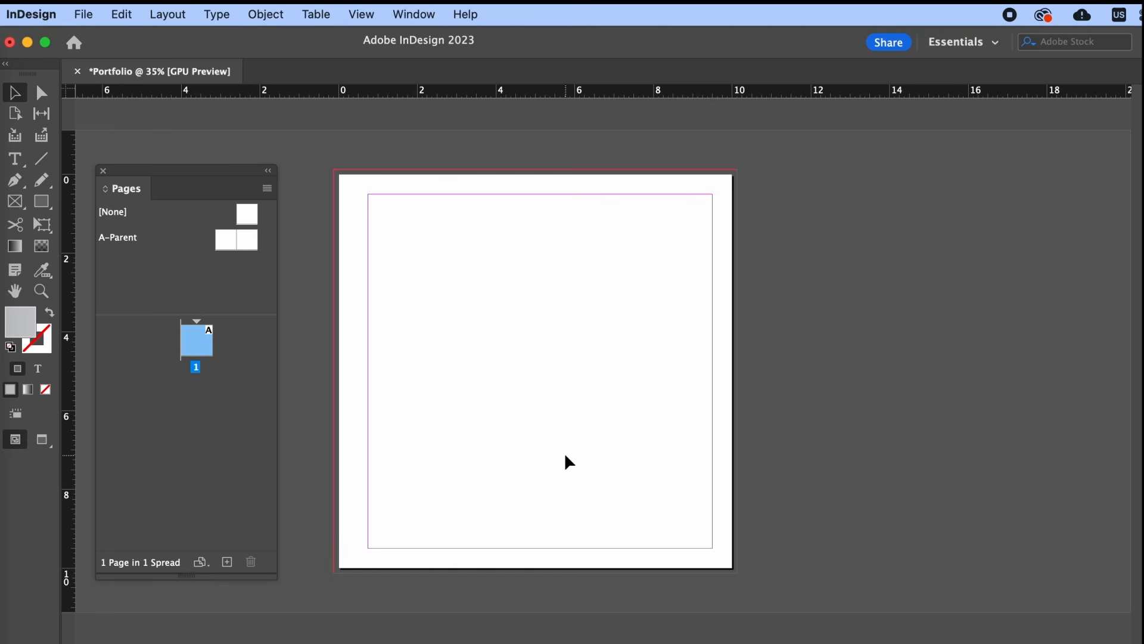
left_click(427, 10)
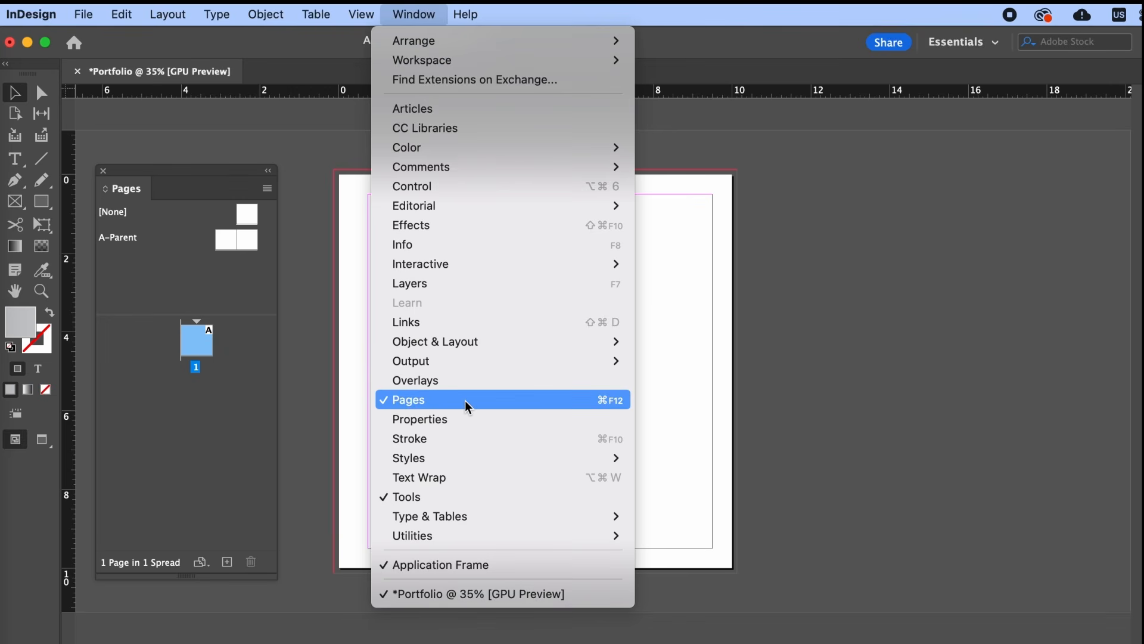
- Open the A-Parent spread from the Pages panel and pan until both facing pages are visible
left_click(242, 444)
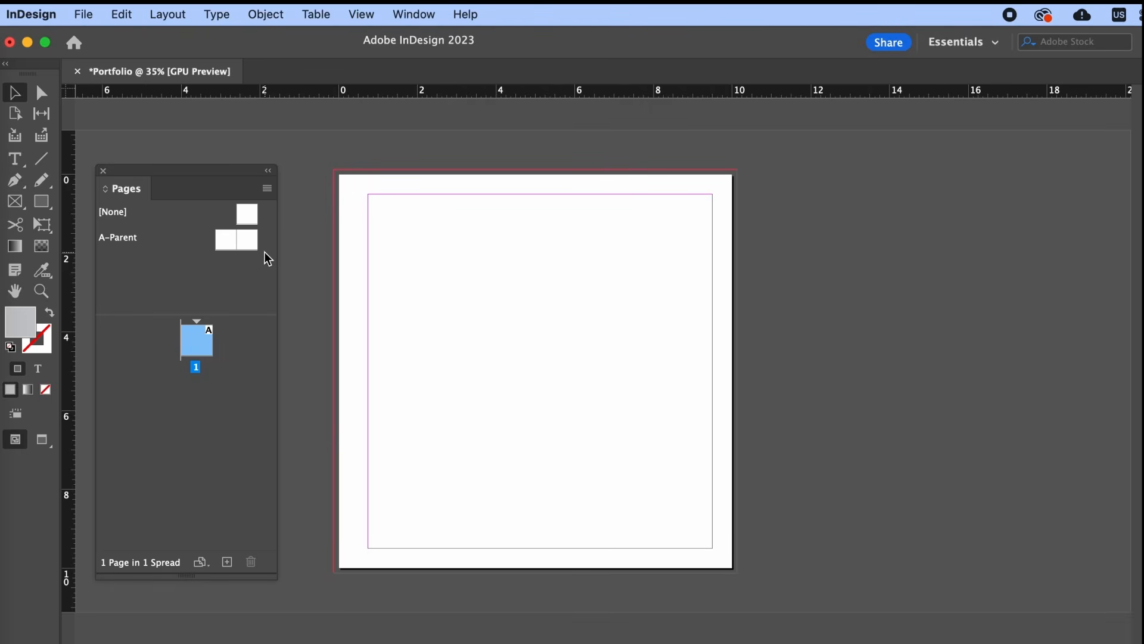
double_click(248, 242)
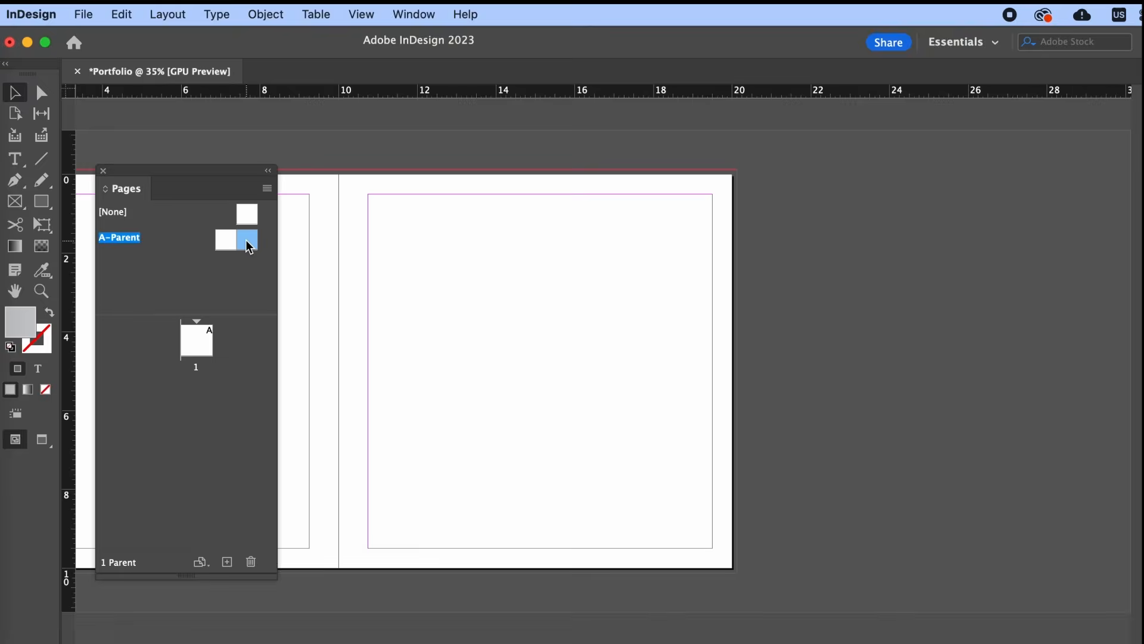
key("space")
left_click_drag(470, 365, 846, 365)
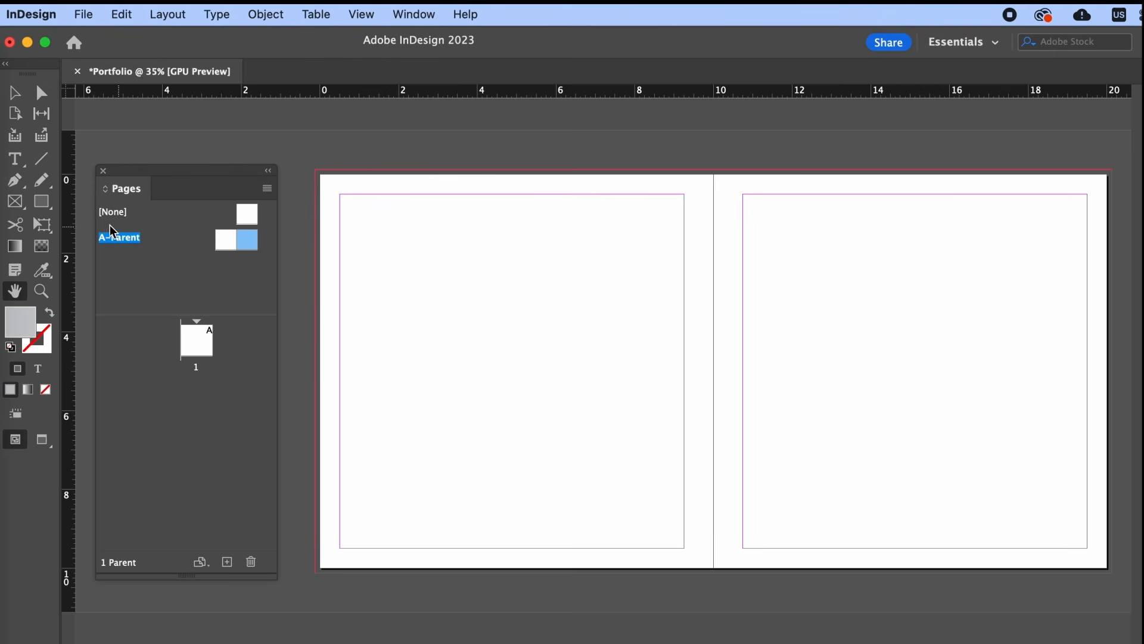
left_click(41, 202)
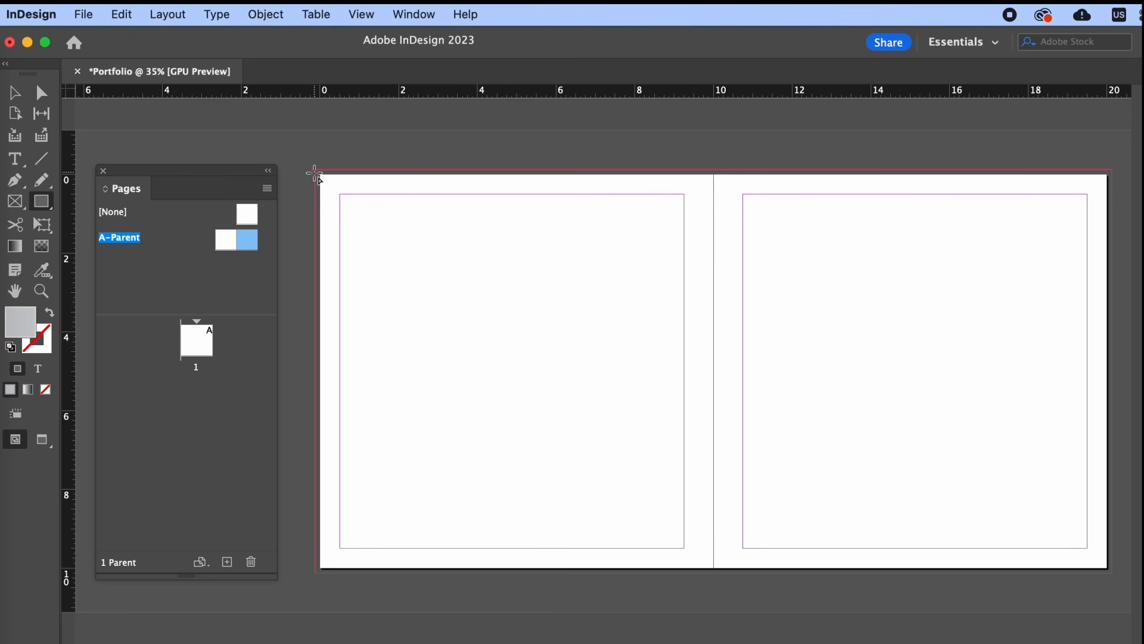
- Draw three placeholder frames: a large left-page frame, a right-page top band, and a shortened lower-right block
left_click_drag(314, 170, 713, 477)
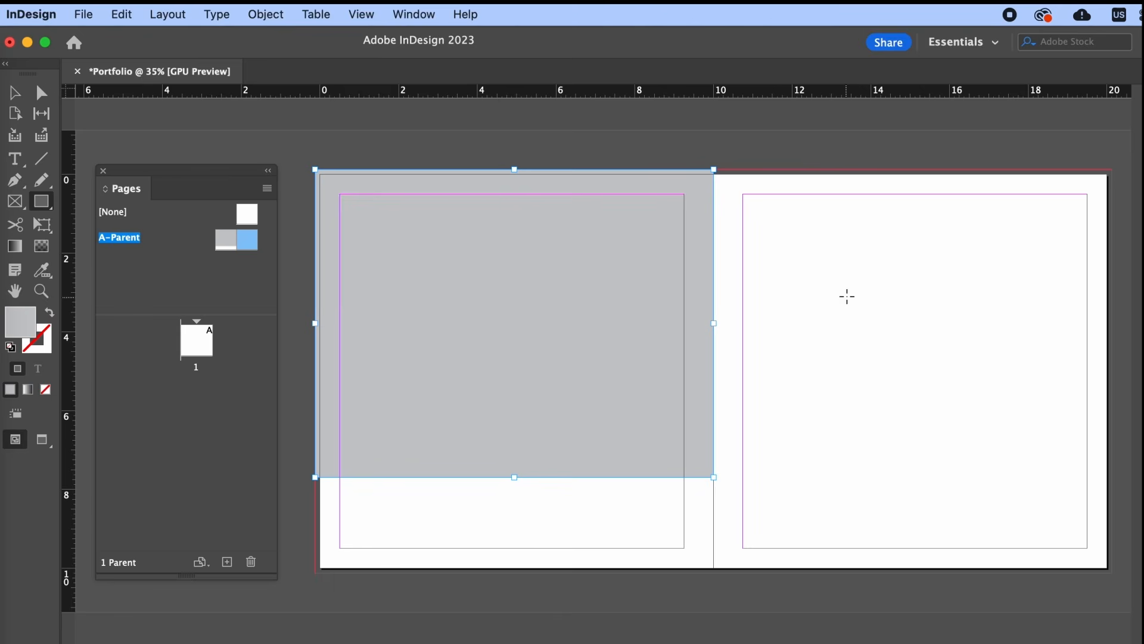
left_click_drag(714, 202, 1112, 305)
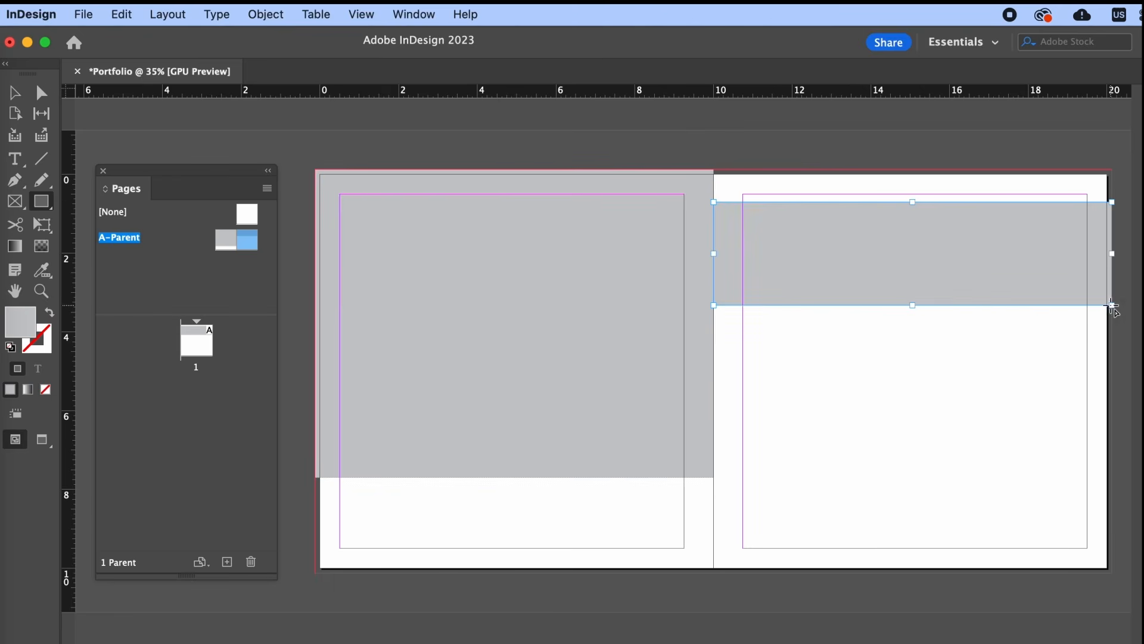
left_click_drag(968, 323, 1106, 525)
left_click(15, 93)
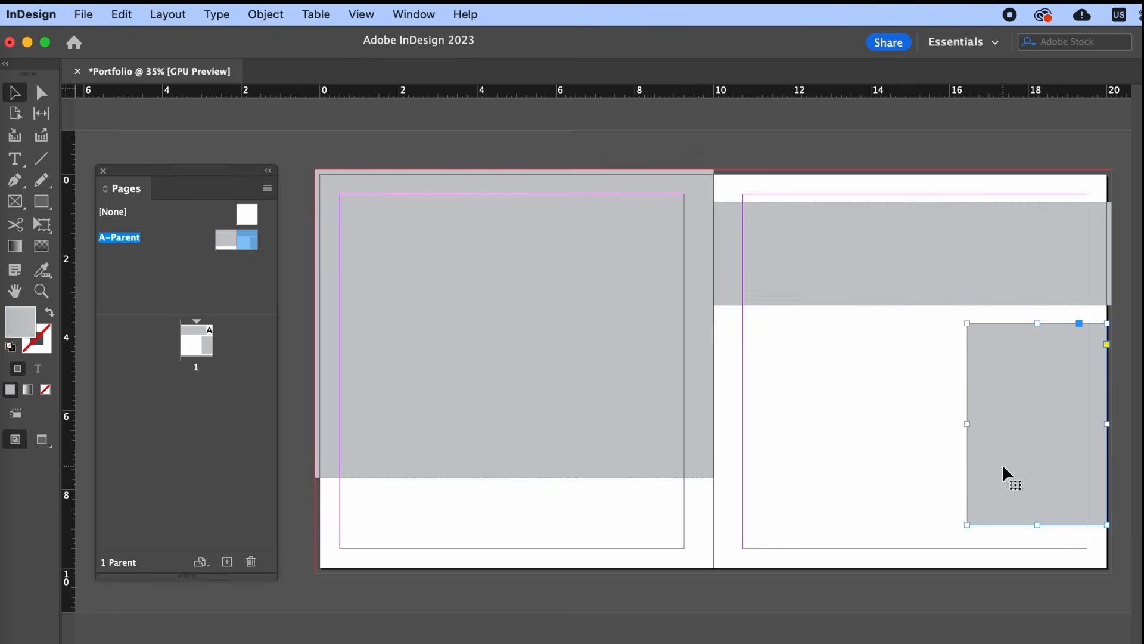
left_click_drag(1037, 525, 1037, 495)
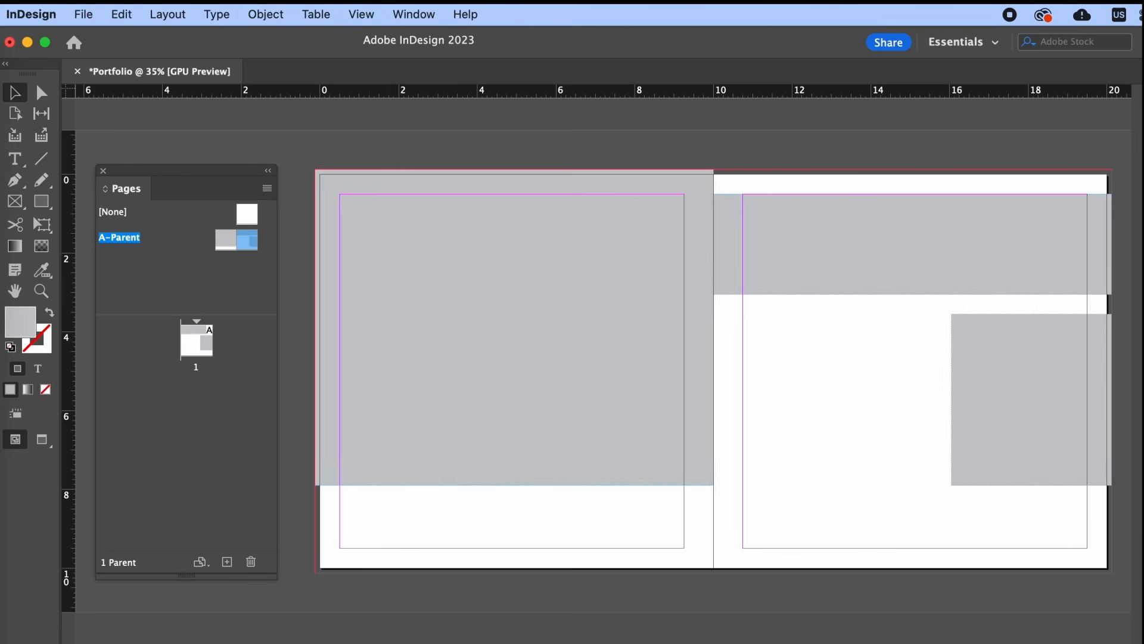
- Add horizontal guides at 3.05 in, the block's top and 7.9 in, plus two verticals up to 11.625 in
key("space")
left_click_drag(746, 598, 735, 564)
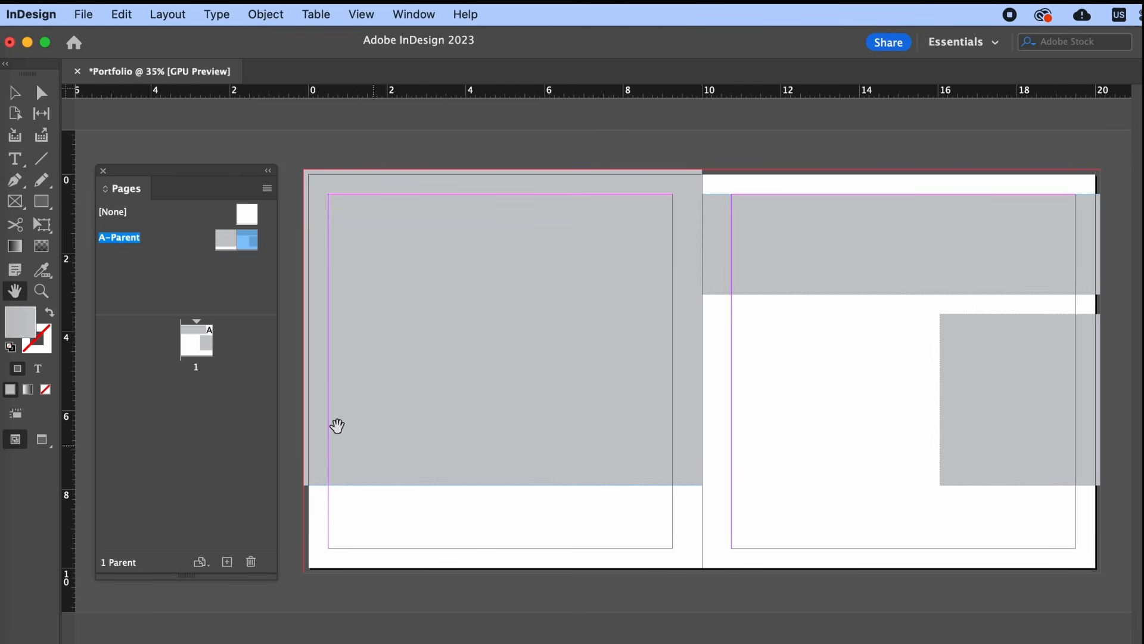
left_click_drag(506, 94, 551, 295)
left_click_drag(754, 95, 767, 313)
left_click_drag(822, 89, 882, 484)
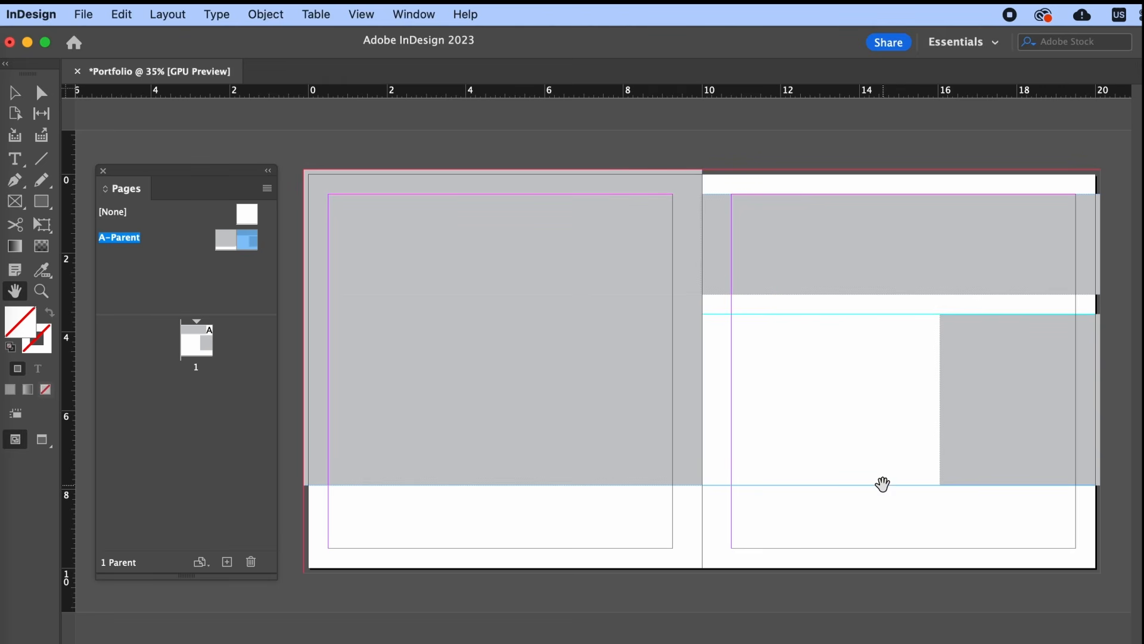
left_click_drag(71, 389, 742, 454)
left_click_drag(68, 409, 767, 491)
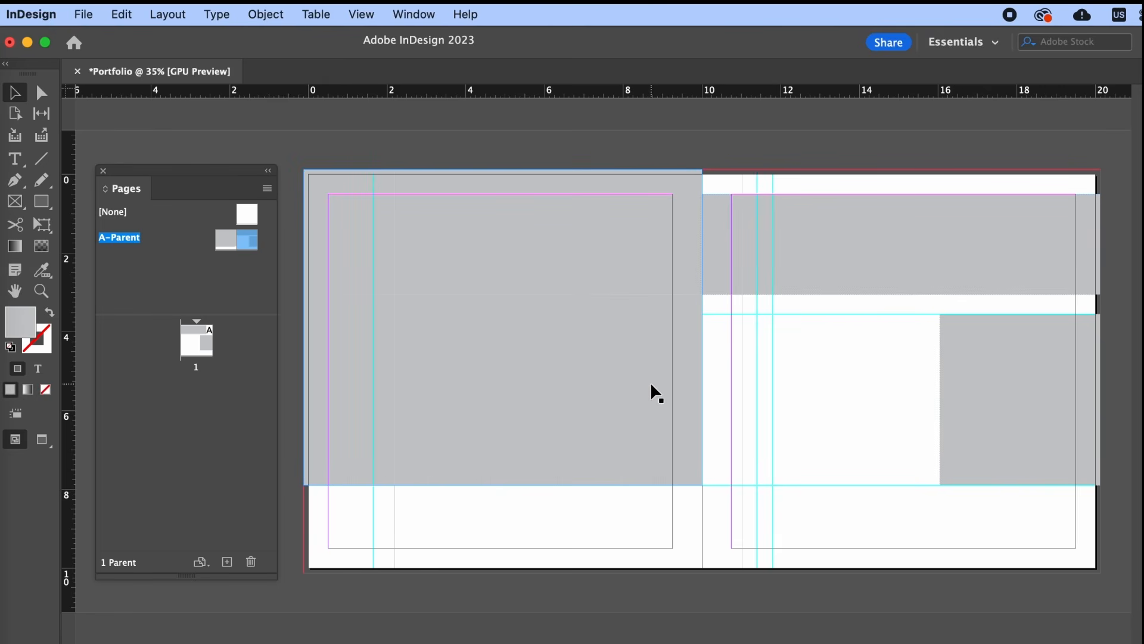
- Add a 'Title of Work' text frame on the right page and fit the frame to its text
left_click(21, 165)
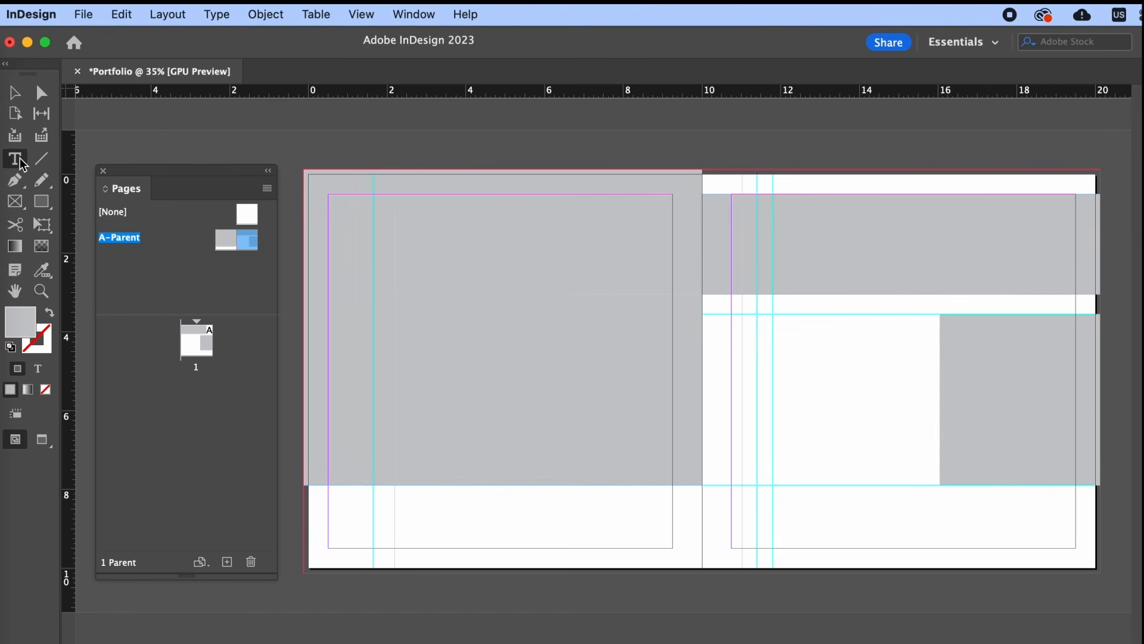
left_click_drag(741, 314, 921, 363)
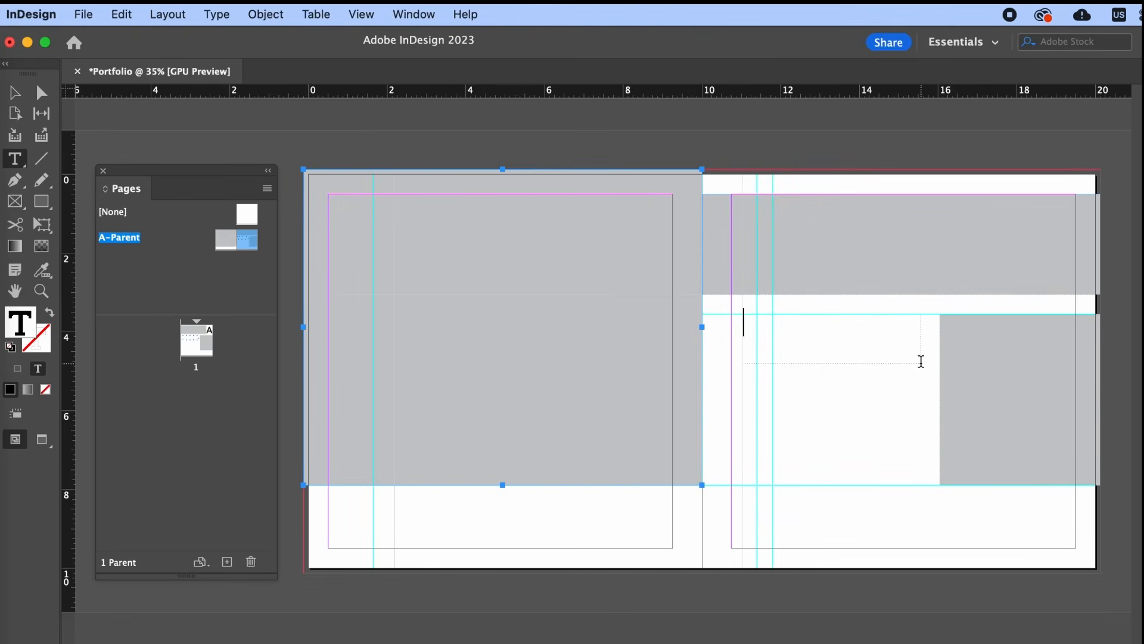
type("Title of Work")
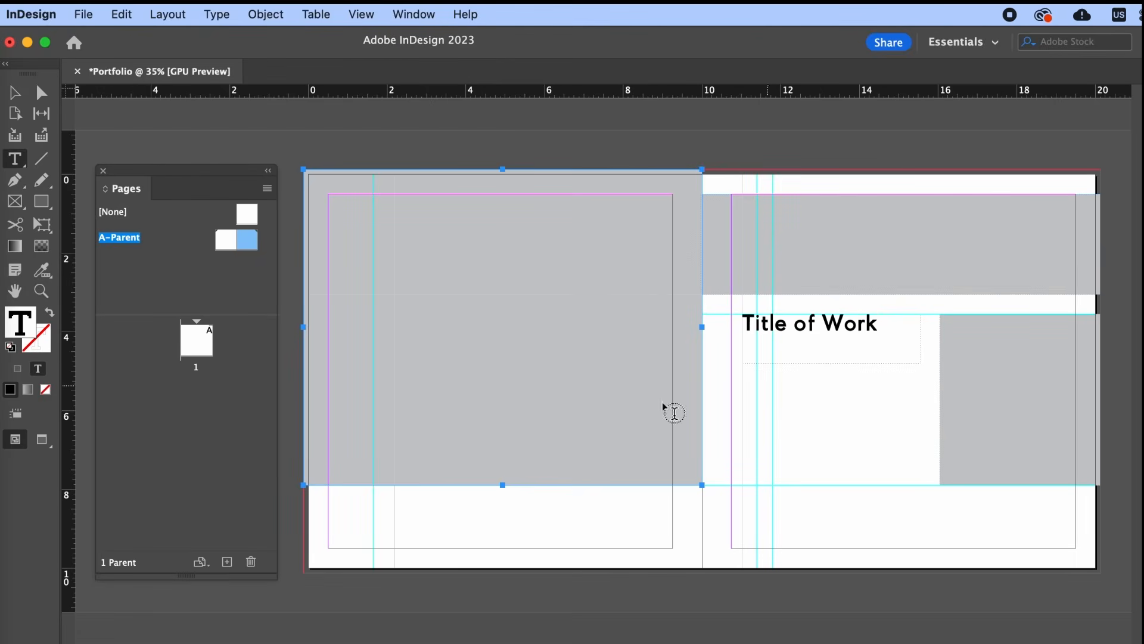
left_click(15, 93)
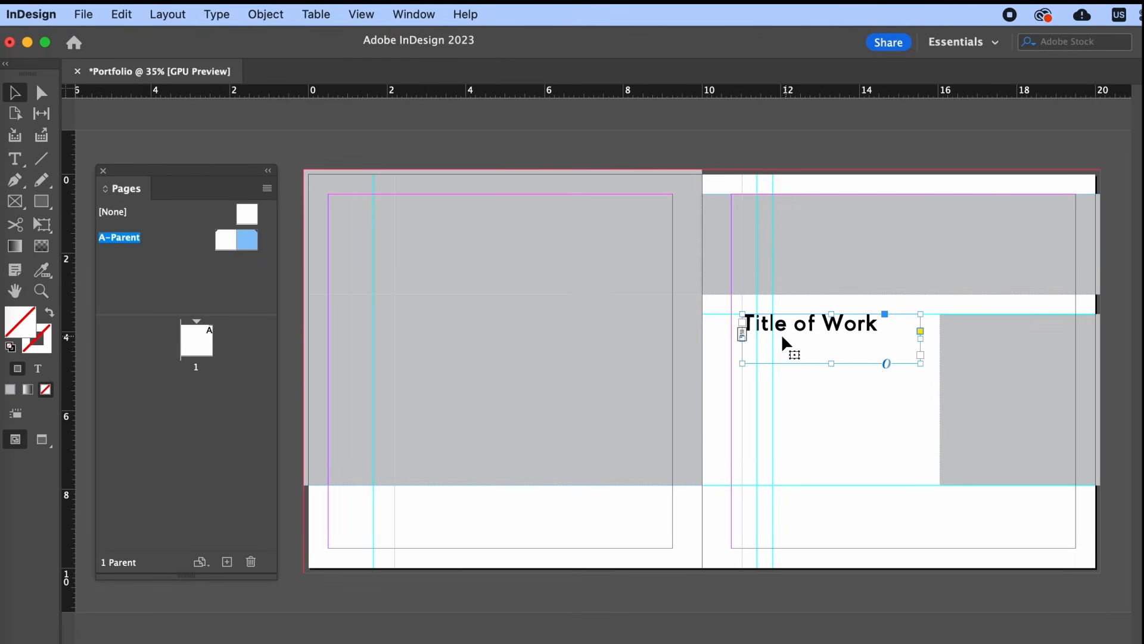
double_click(833, 363)
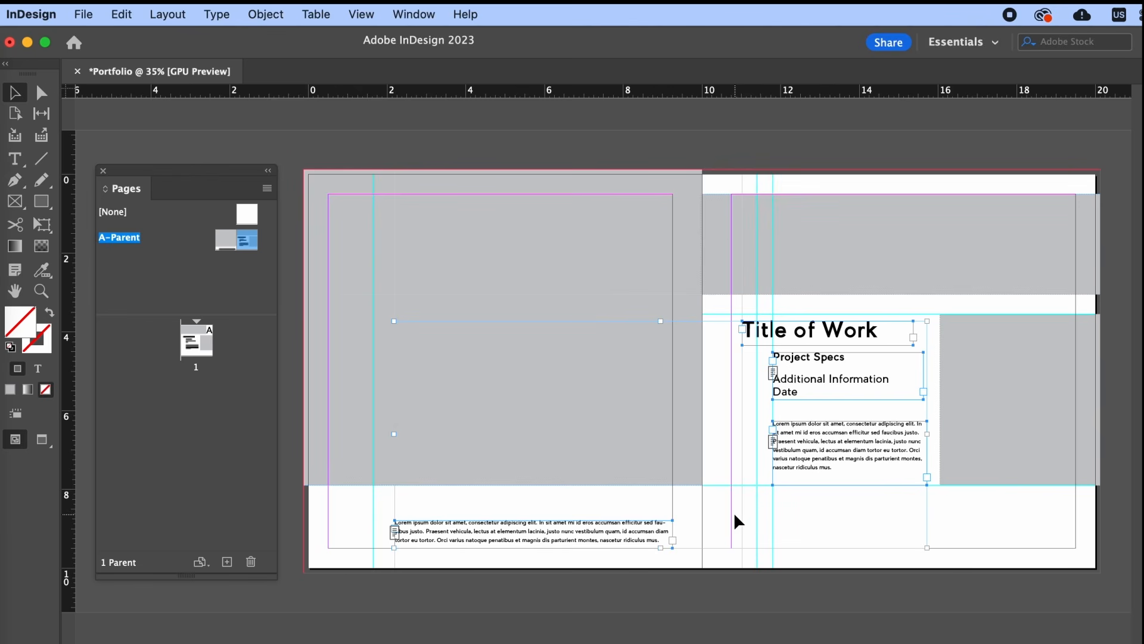
left_click(832, 527)
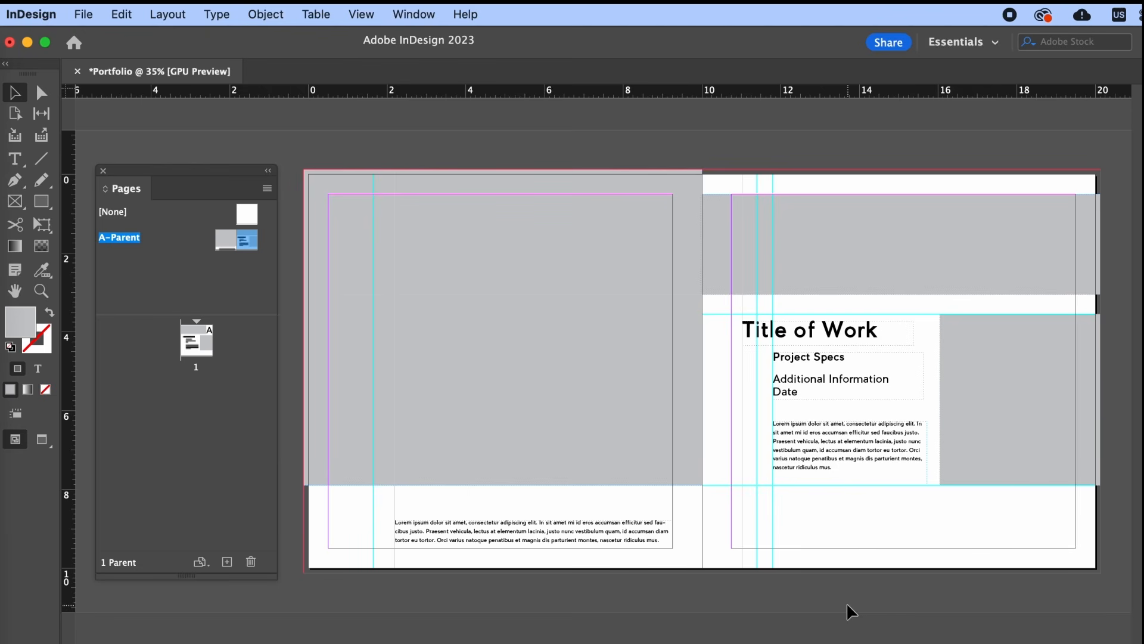
left_click(41, 158)
- Draw a vertical divider rule beside the right page's body text, about 1.95 in long
key("v")
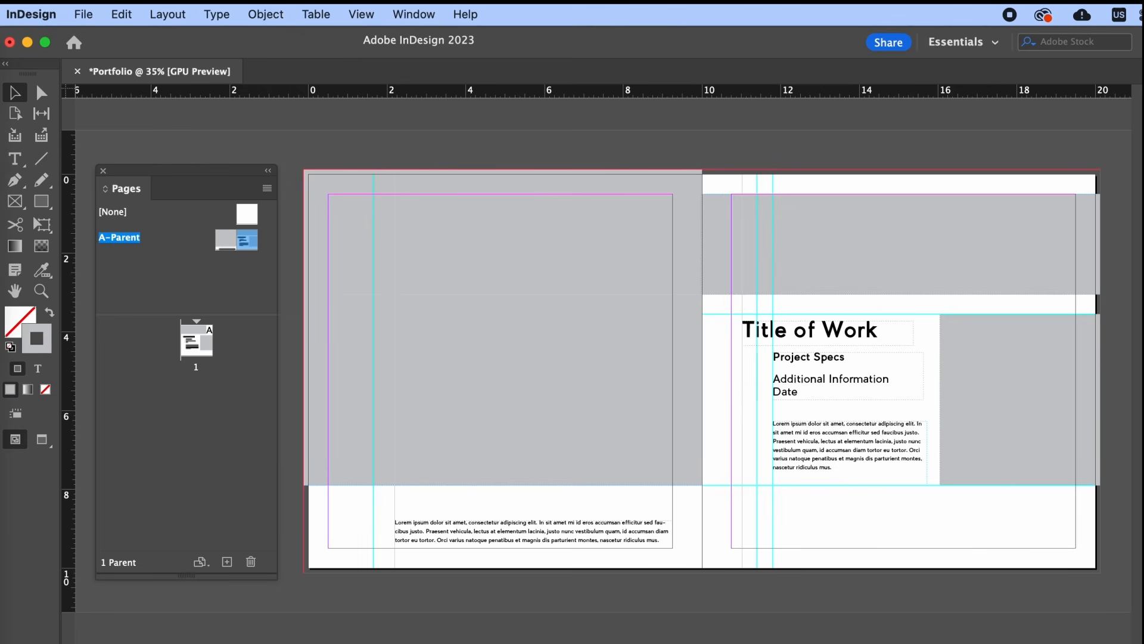
left_click(41, 158)
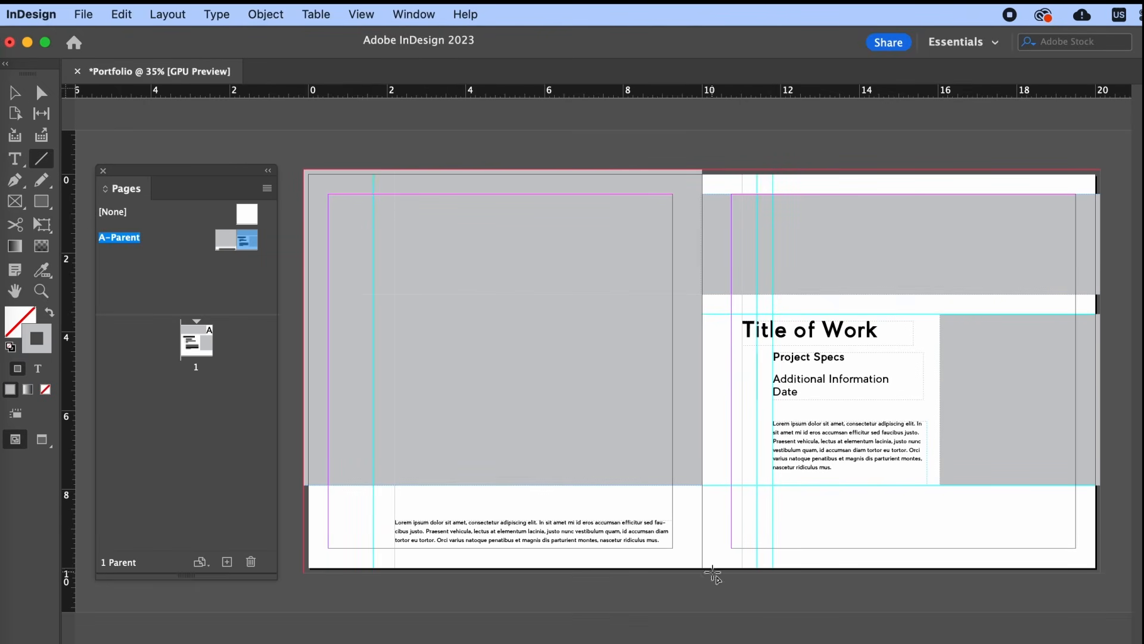
left_click_drag(756, 423, 757, 468)
left_click(15, 93)
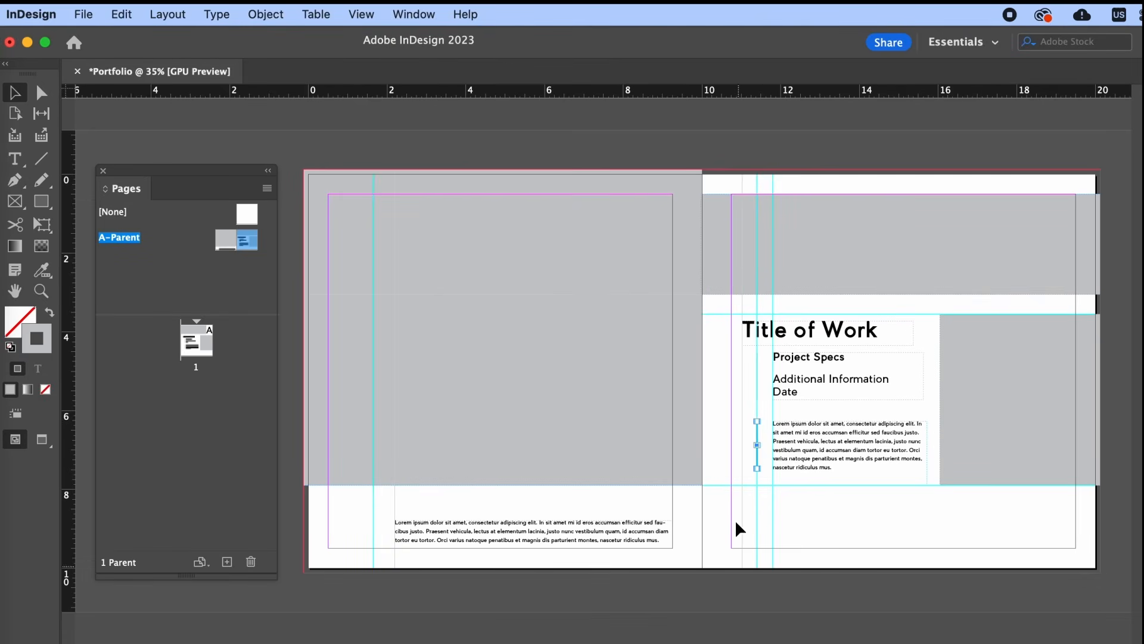
mouse_move(758, 469)
left_mouse_down()
mouse_move(757, 440)
mouse_move(760, 499)
mouse_move(758, 469)
left_mouse_up()
left_click(763, 511)
left_click(49, 160)
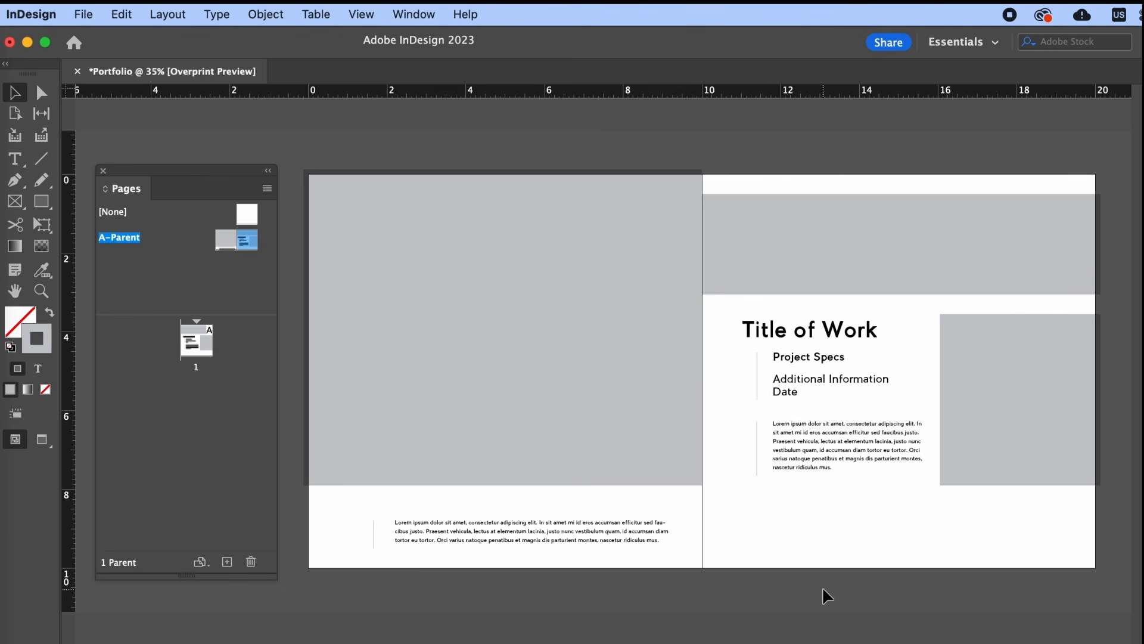
key("super+alt+shift+y")
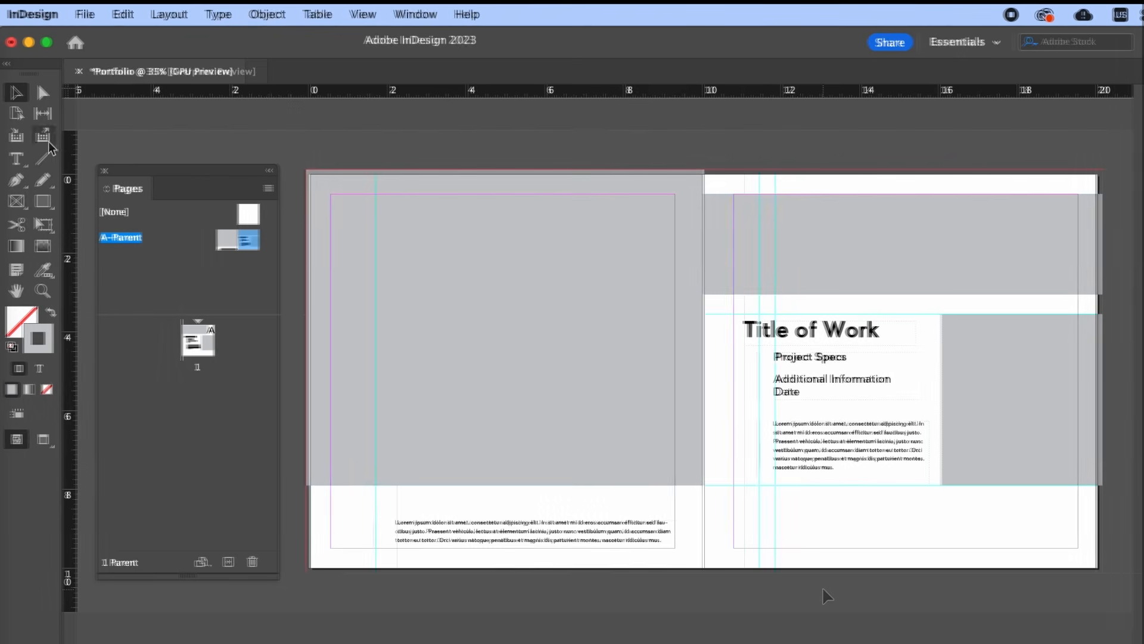
- Insert a Current Page Number marker in a small bottom-right text frame and shorten the frame
key("t")
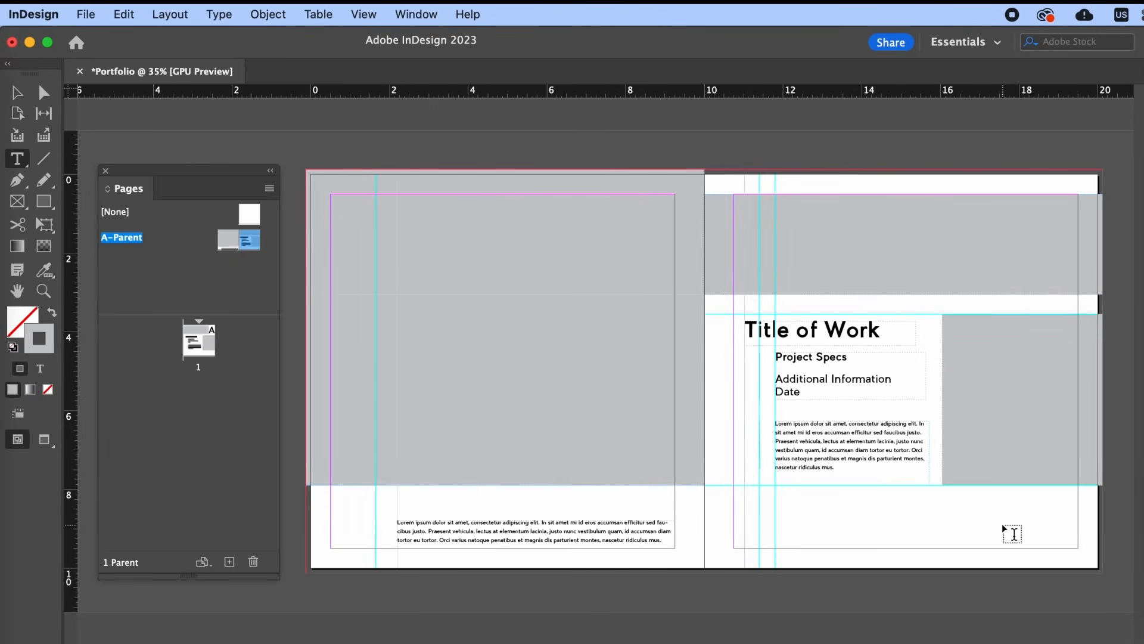
left_click_drag(1078, 547, 980, 523)
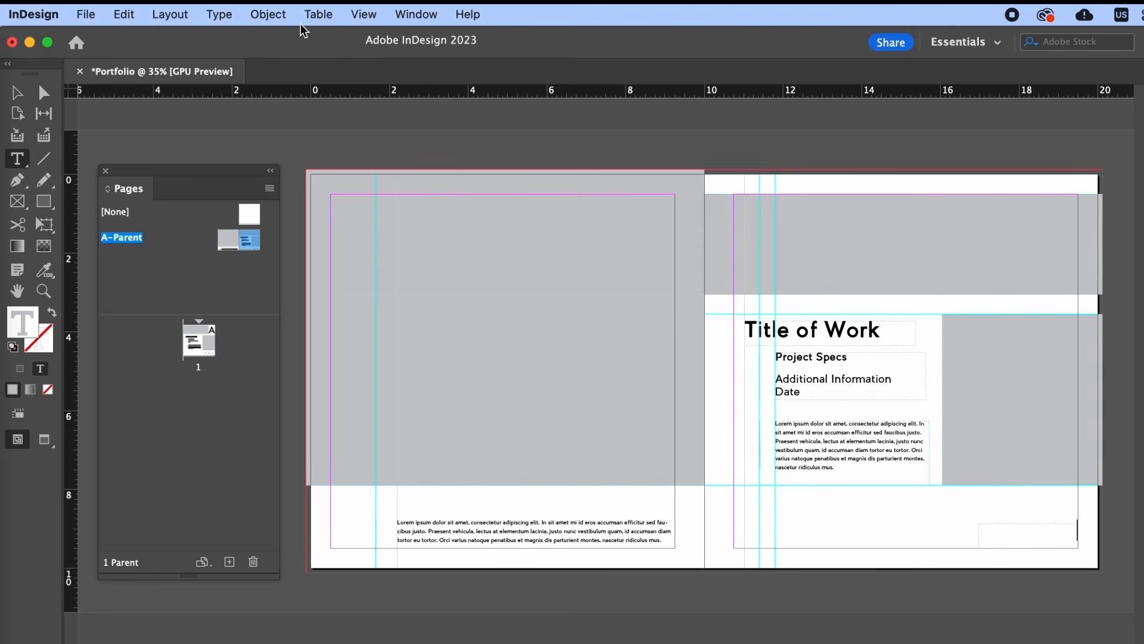
left_click(215, 16)
mouse_move(379, 576)
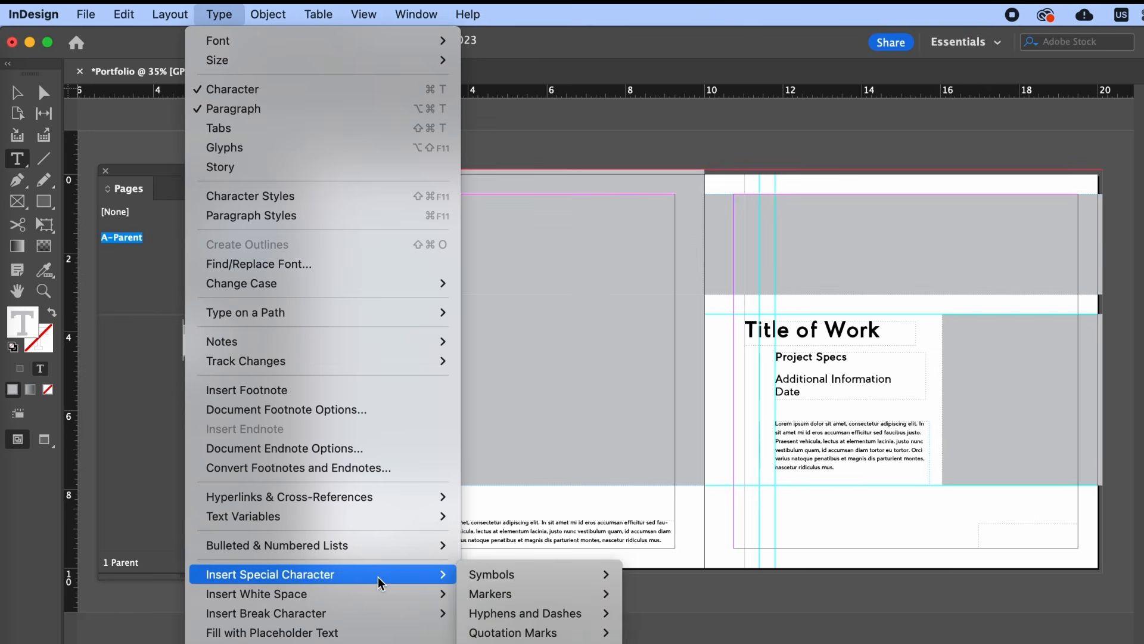
mouse_move(555, 593)
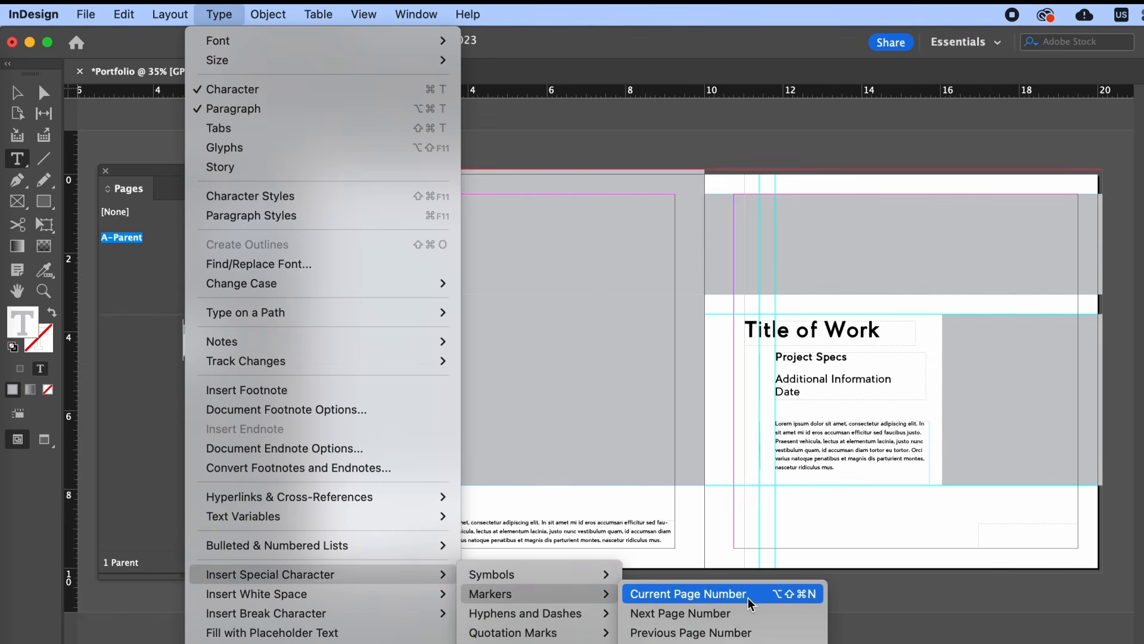
left_click(763, 594)
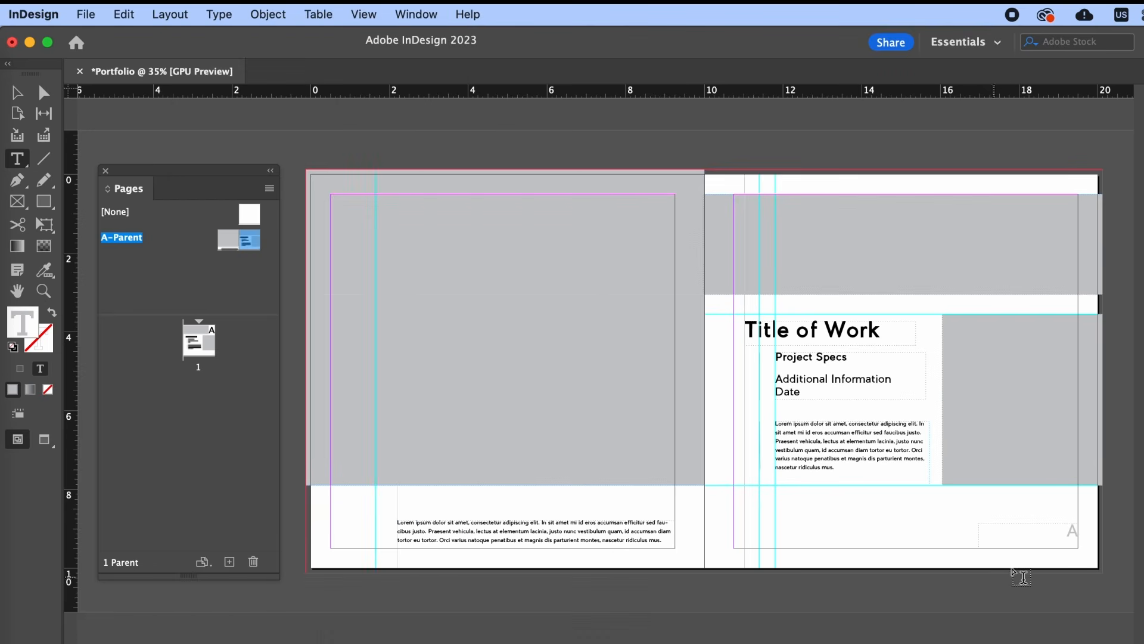
left_click(16, 92)
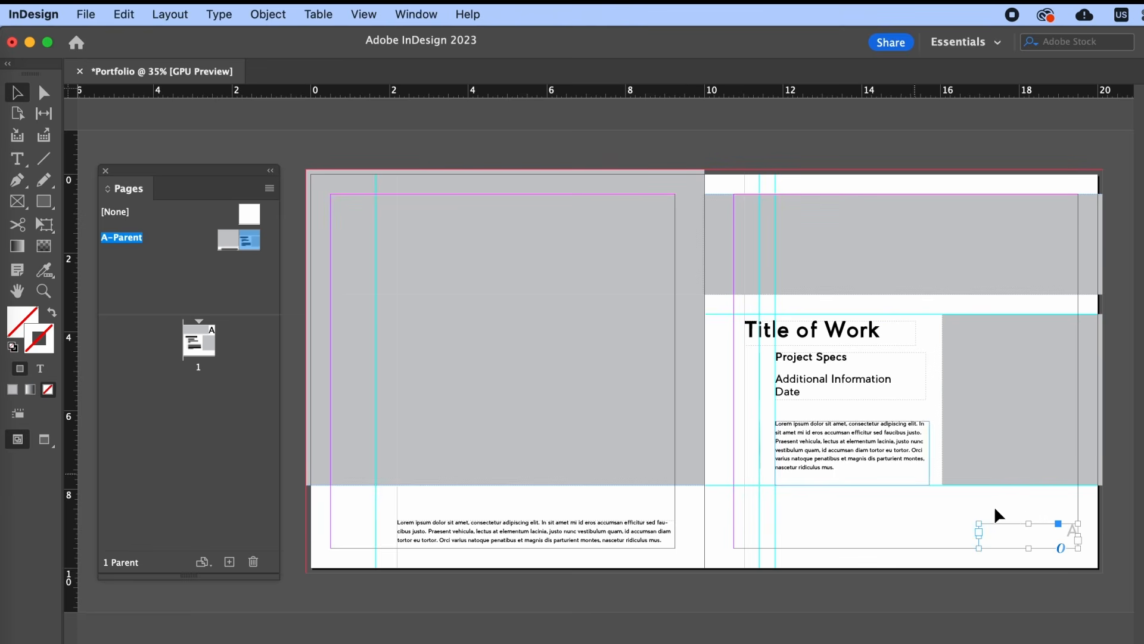
left_click_drag(1029, 525, 1030, 533)
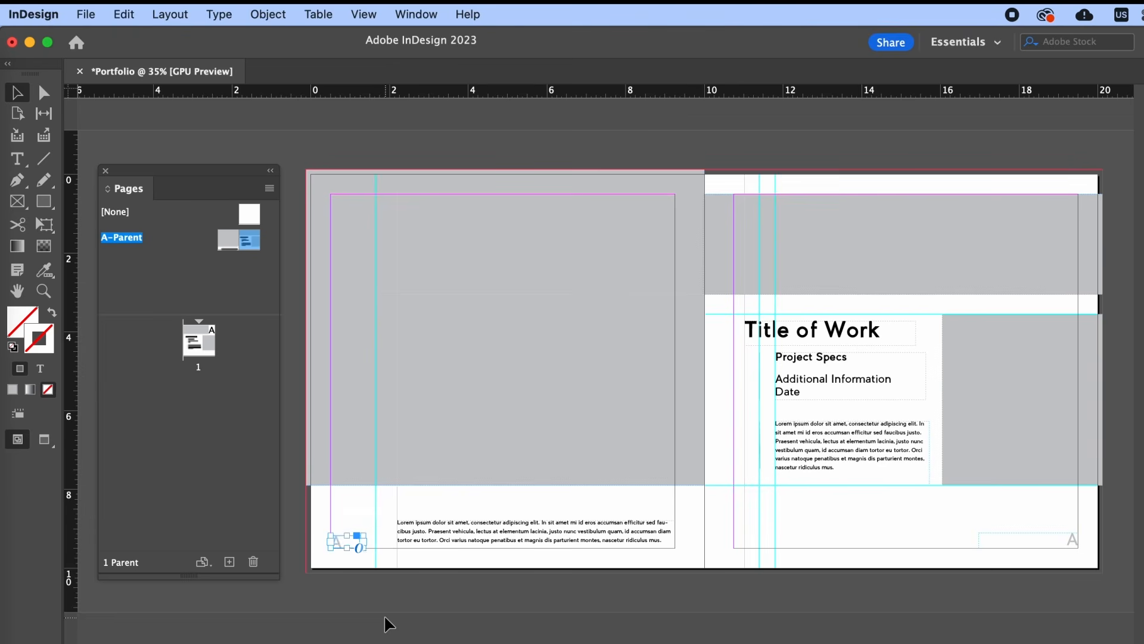
- Nudge the bottom-right page-number frame slightly down
left_click(793, 585)
left_click(1064, 539)
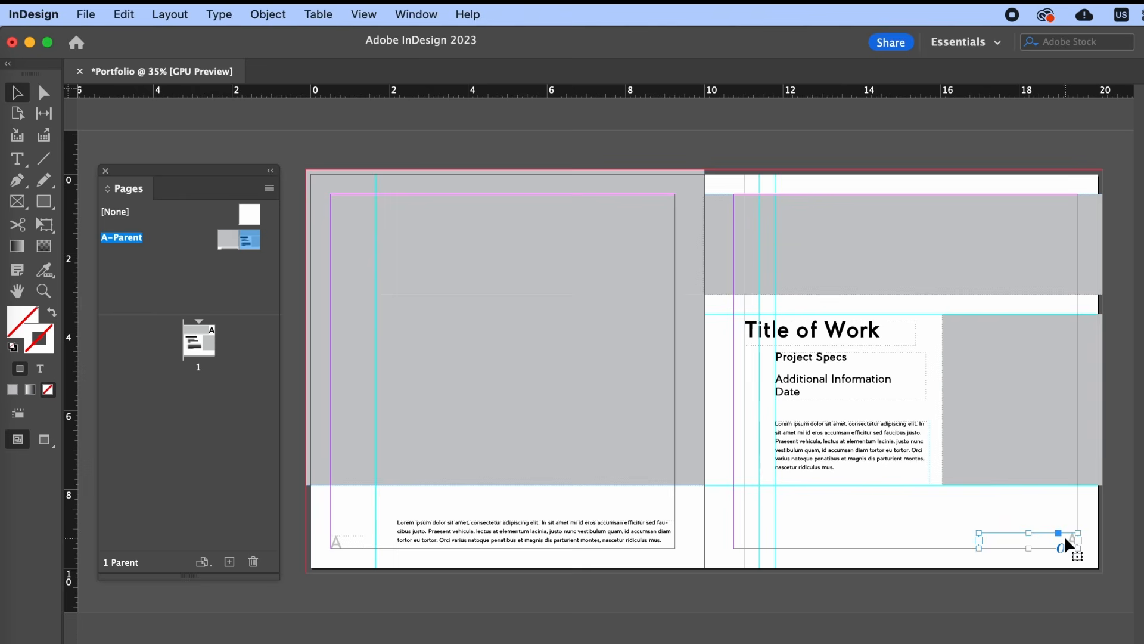
key("Down")
- Place the modern architecture photo into the large left frame, then scale it down and reposition it
left_click(593, 333)
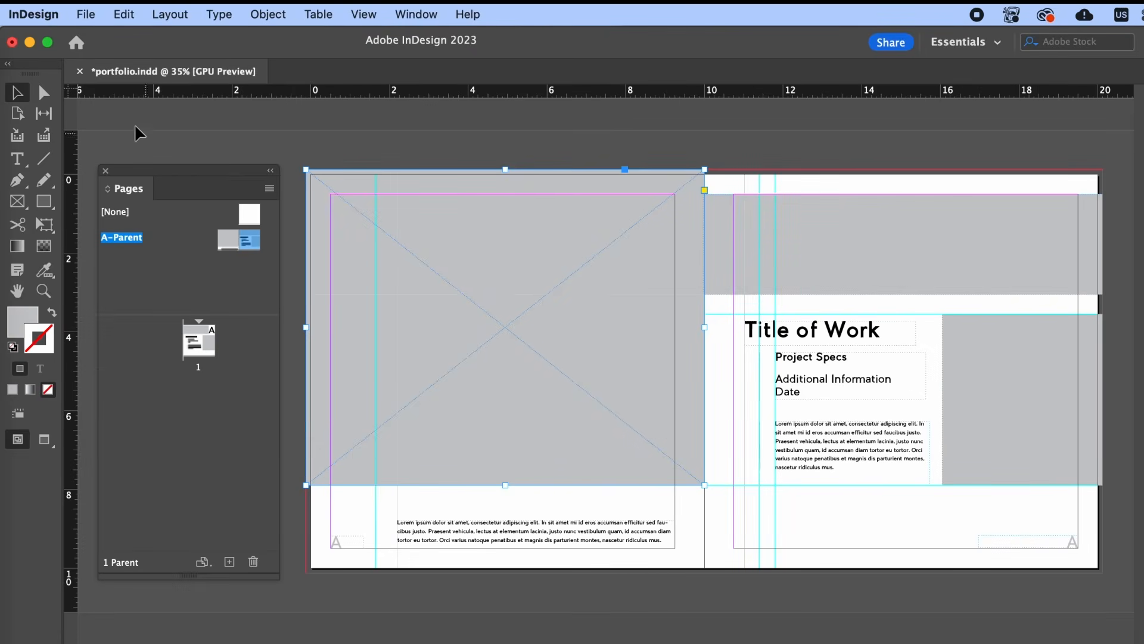
left_click(85, 14)
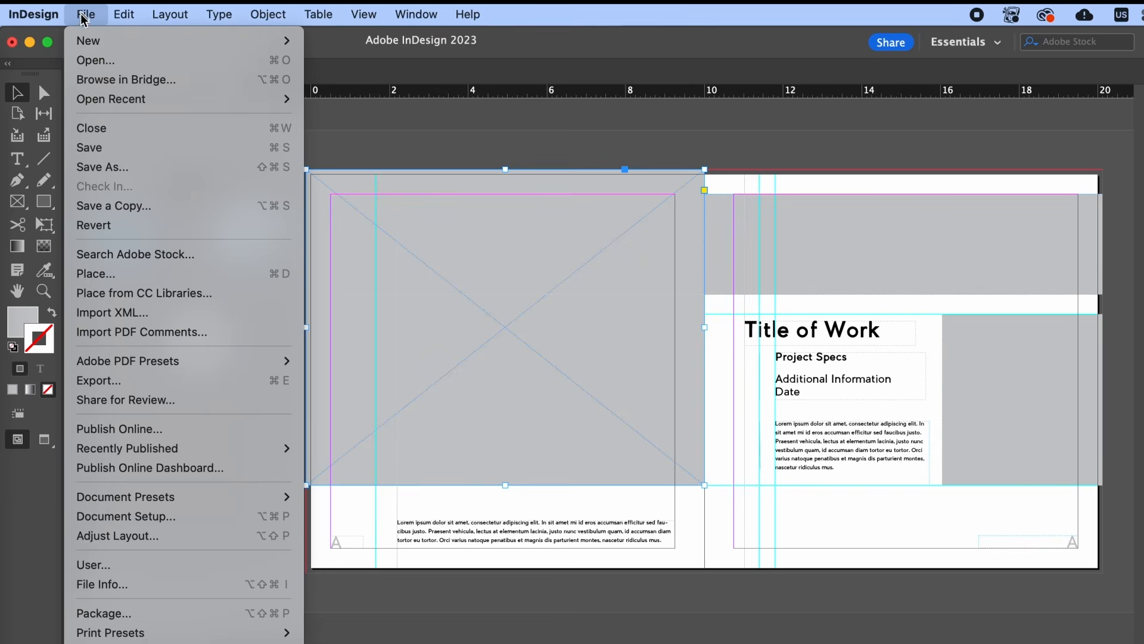
left_click(128, 272)
double_click(493, 218)
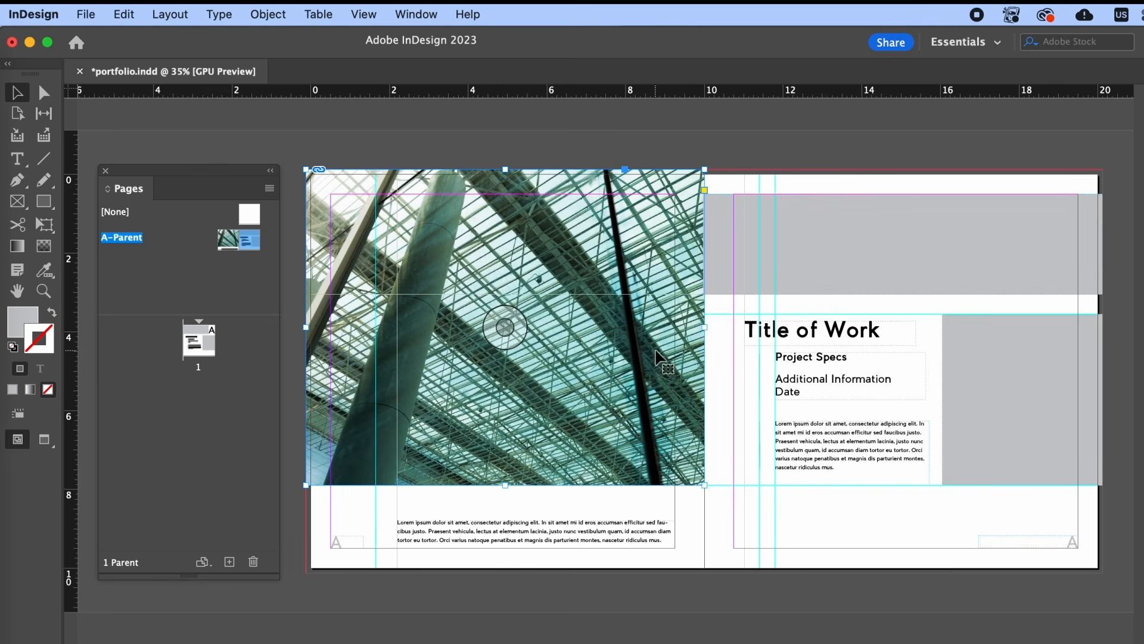
double_click(579, 227)
double_click(579, 226)
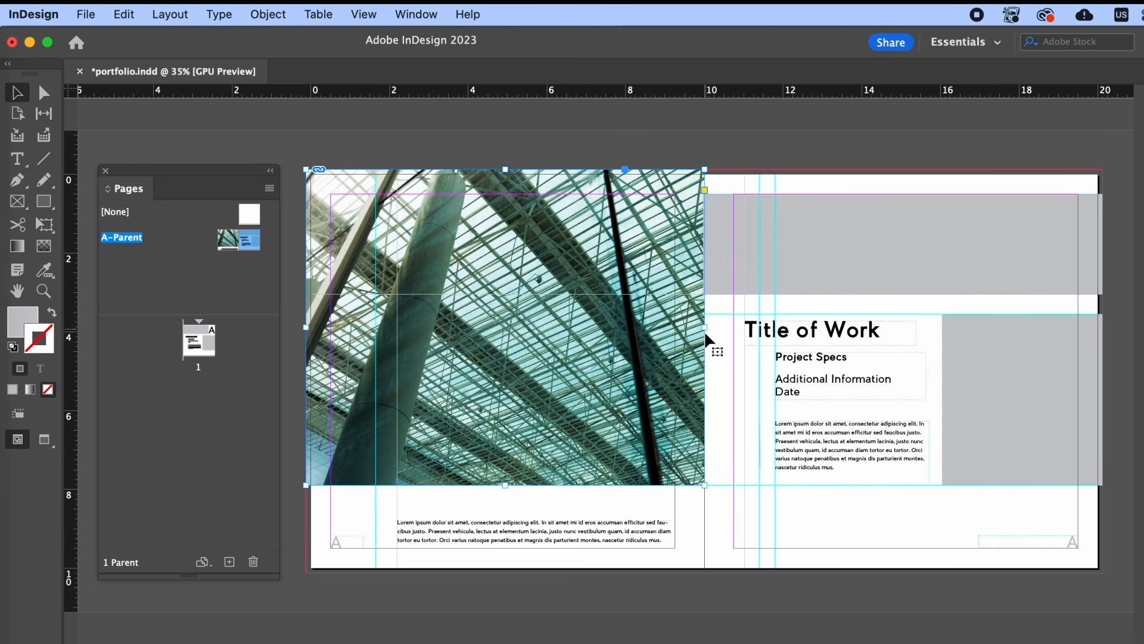
double_click(649, 335)
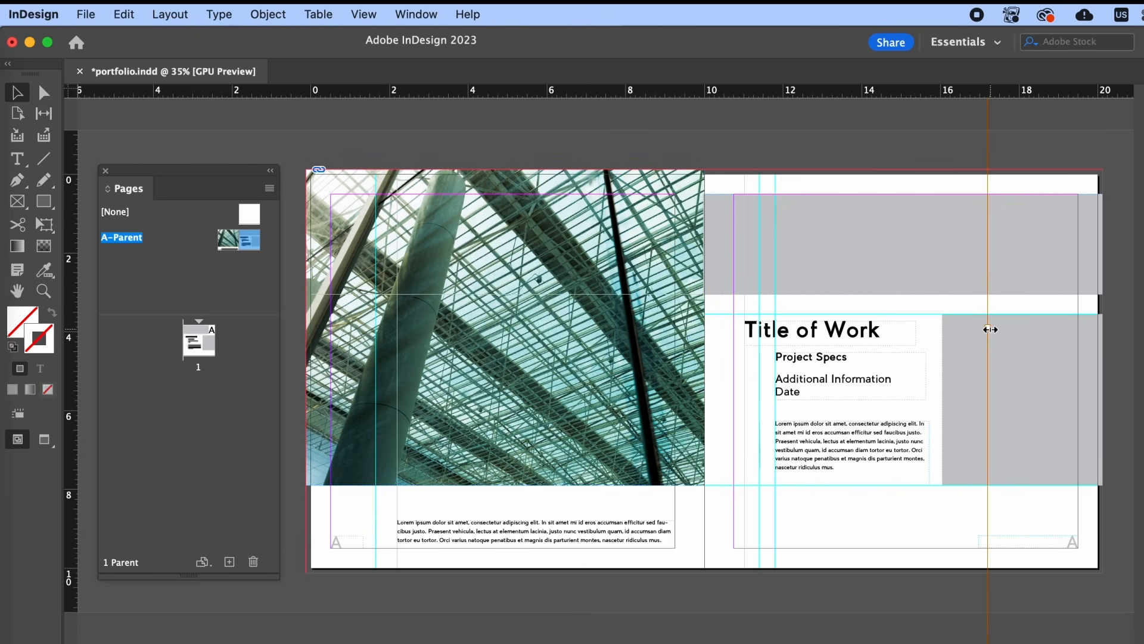
left_click_drag(990, 329, 694, 327)
left_click_drag(570, 236, 637, 231)
left_click_drag(551, 215, 504, 211)
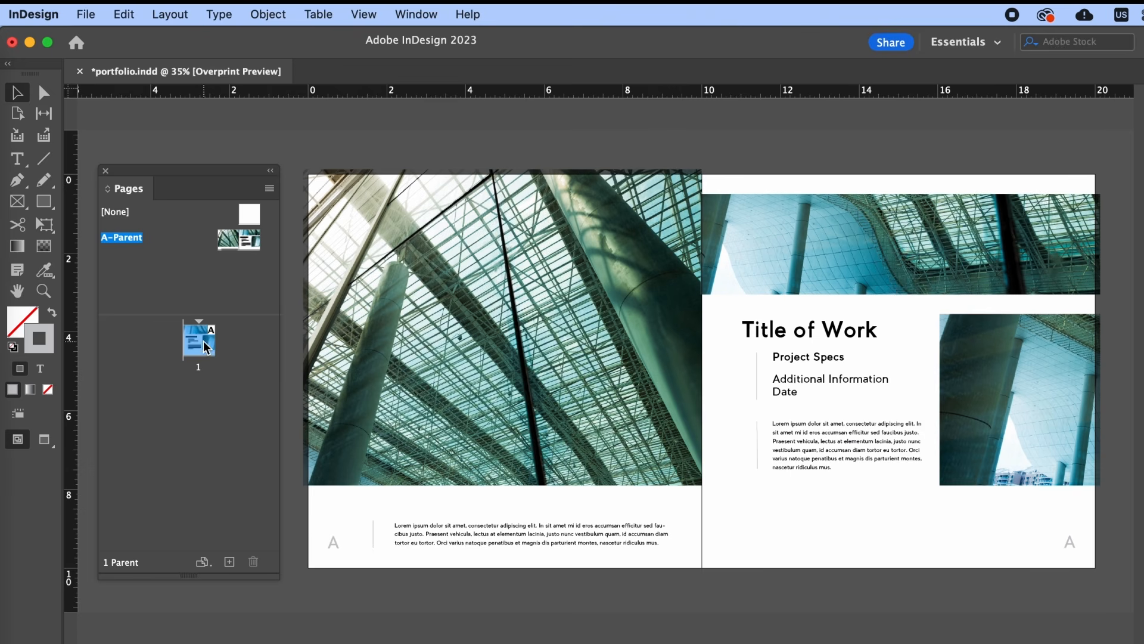
left_click_drag(204, 347, 204, 352)
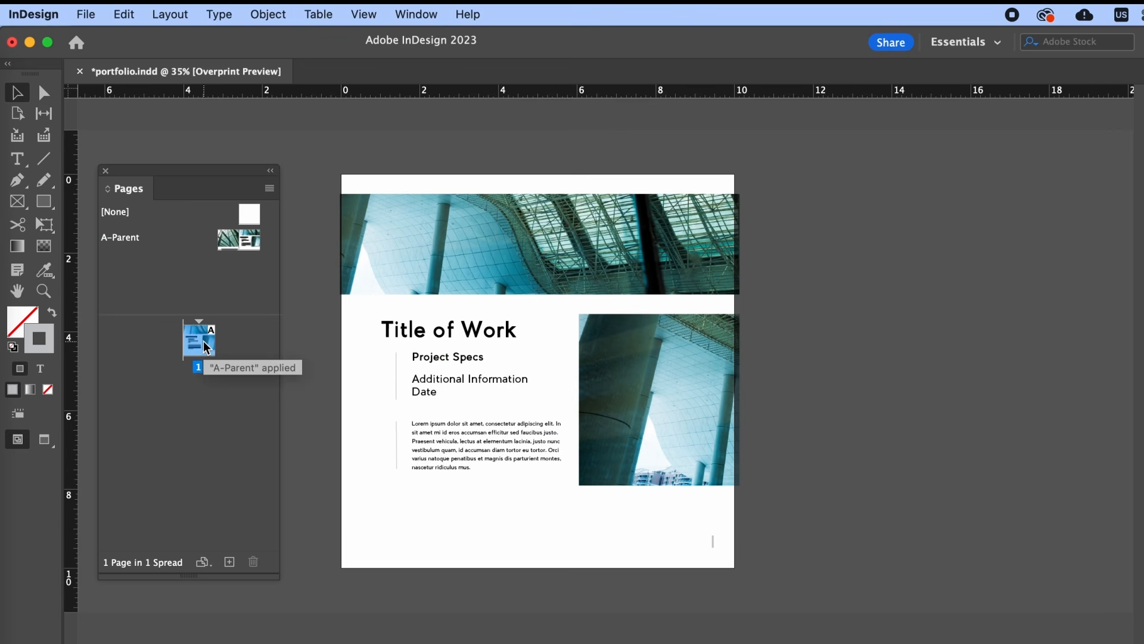
left_click(227, 564)
left_click(227, 564)
left_click(229, 563)
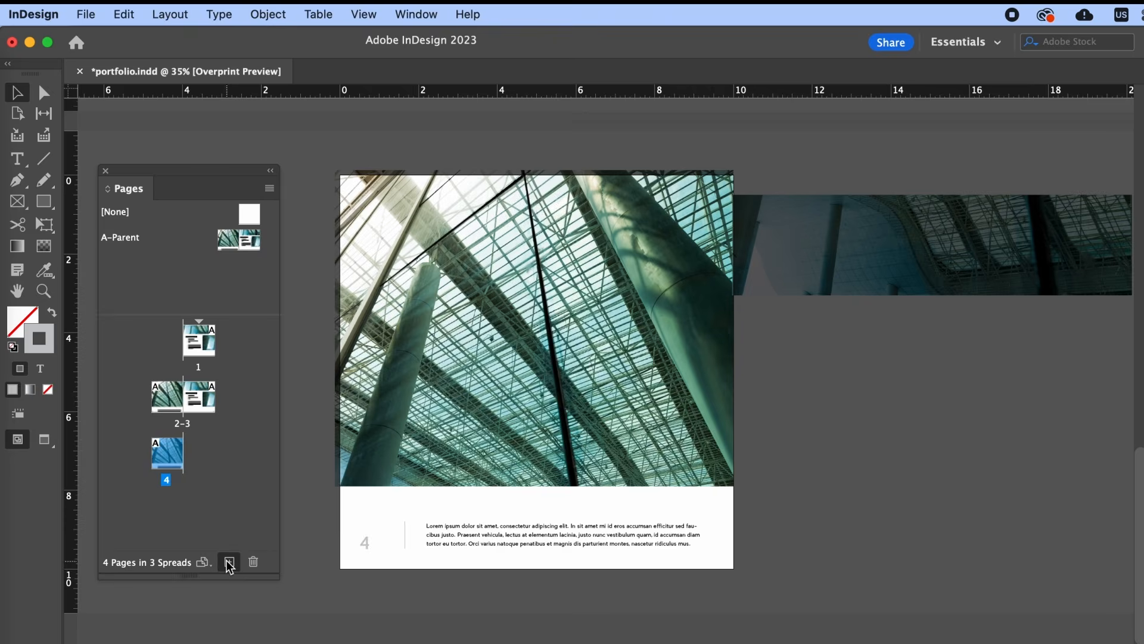
left_click(229, 563)
left_click(228, 564)
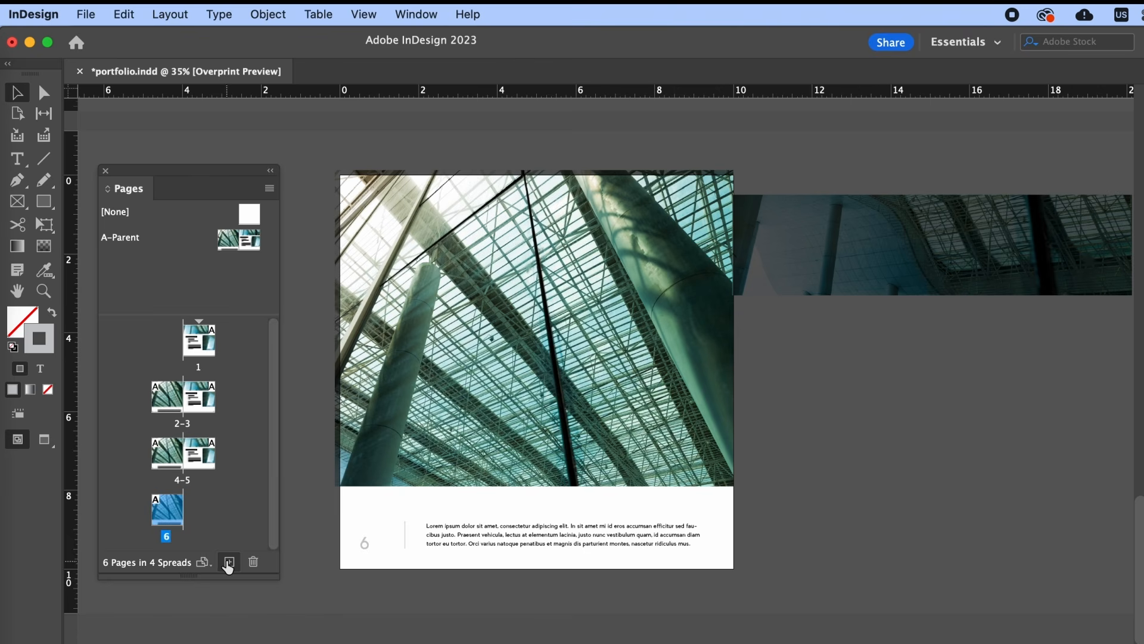
double_click(174, 404)
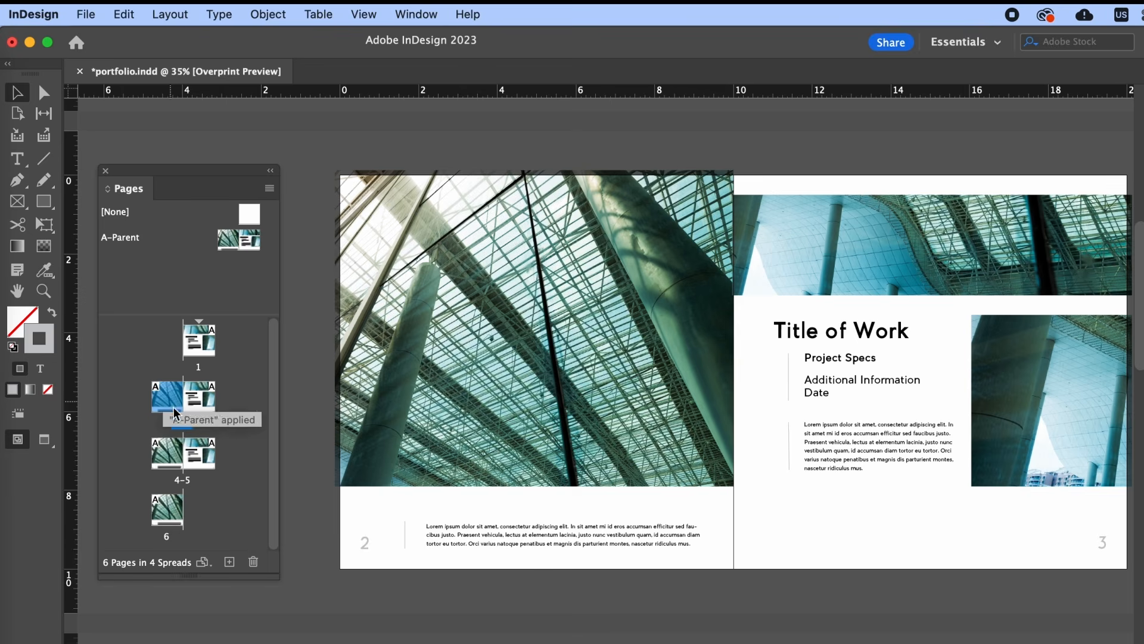
double_click(182, 478)
left_click(175, 511)
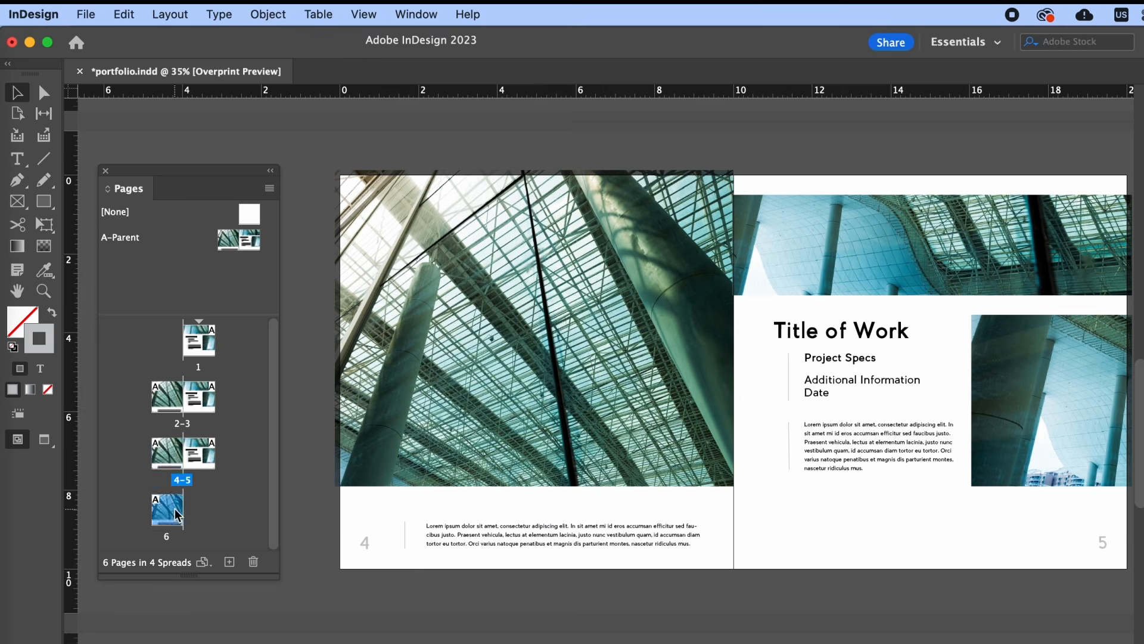
double_click(198, 453)
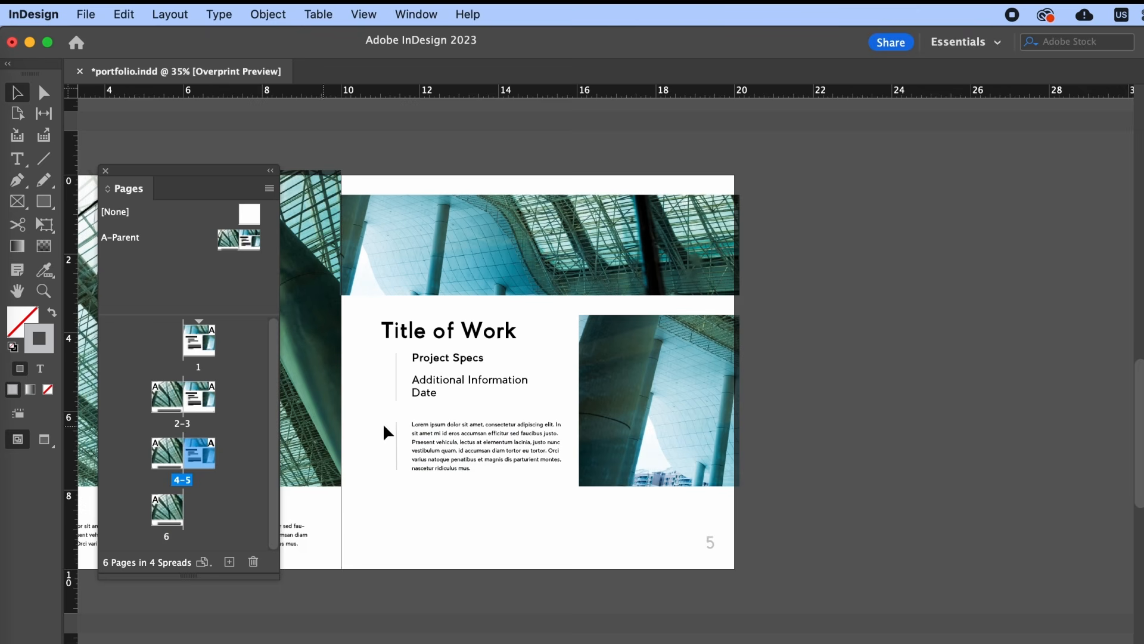
key("h")
left_click_drag(513, 403, 889, 397)
left_click(168, 516)
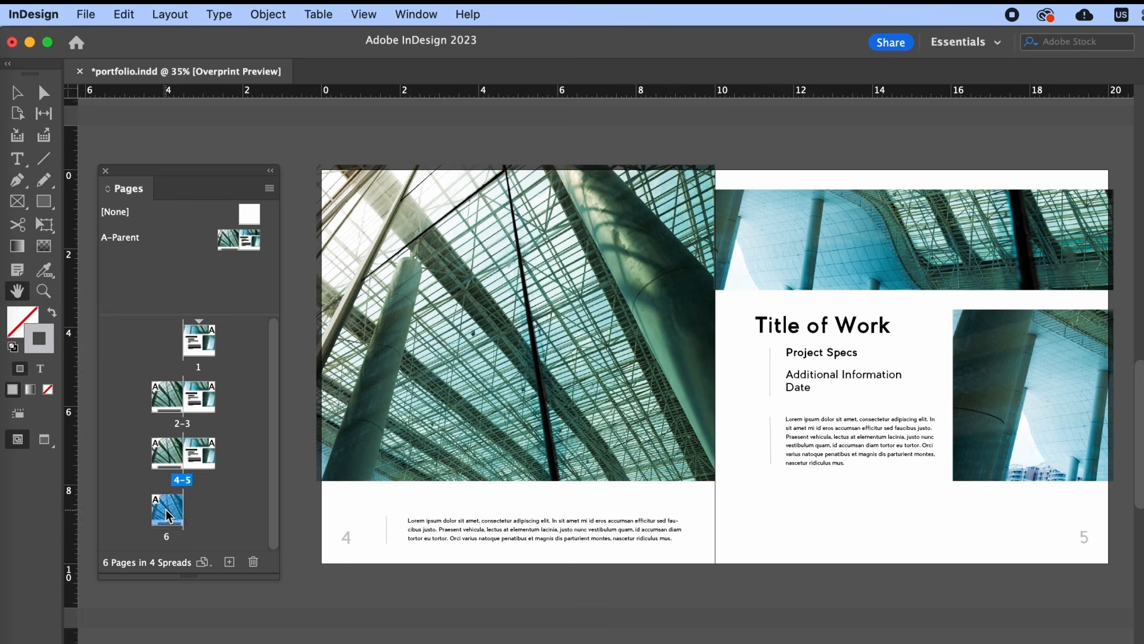
double_click(169, 516)
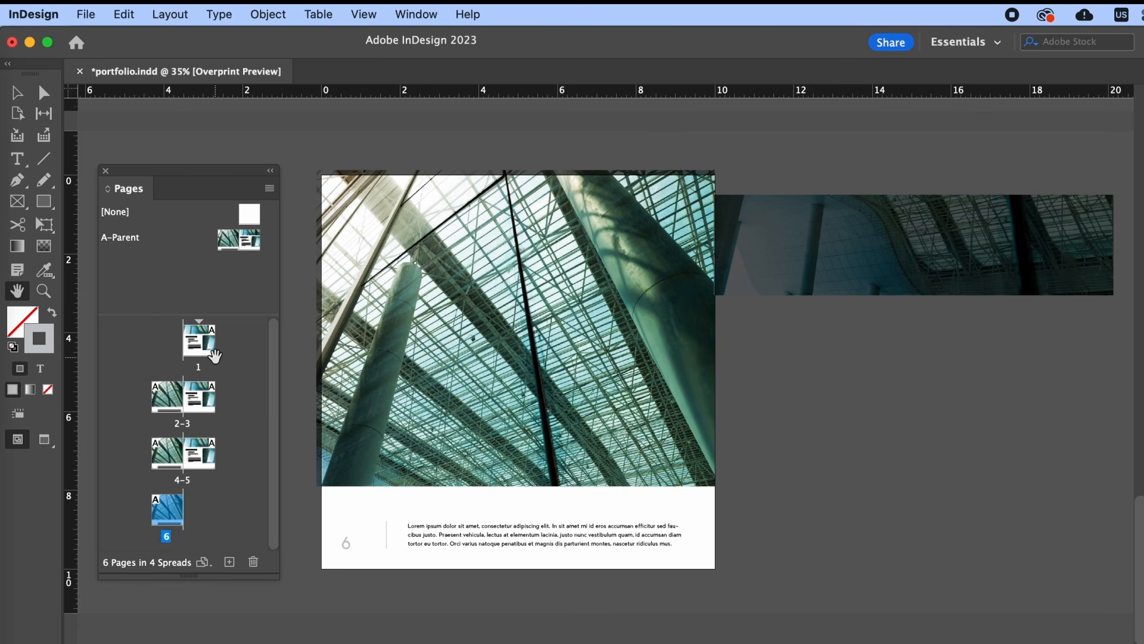
left_click(17, 92)
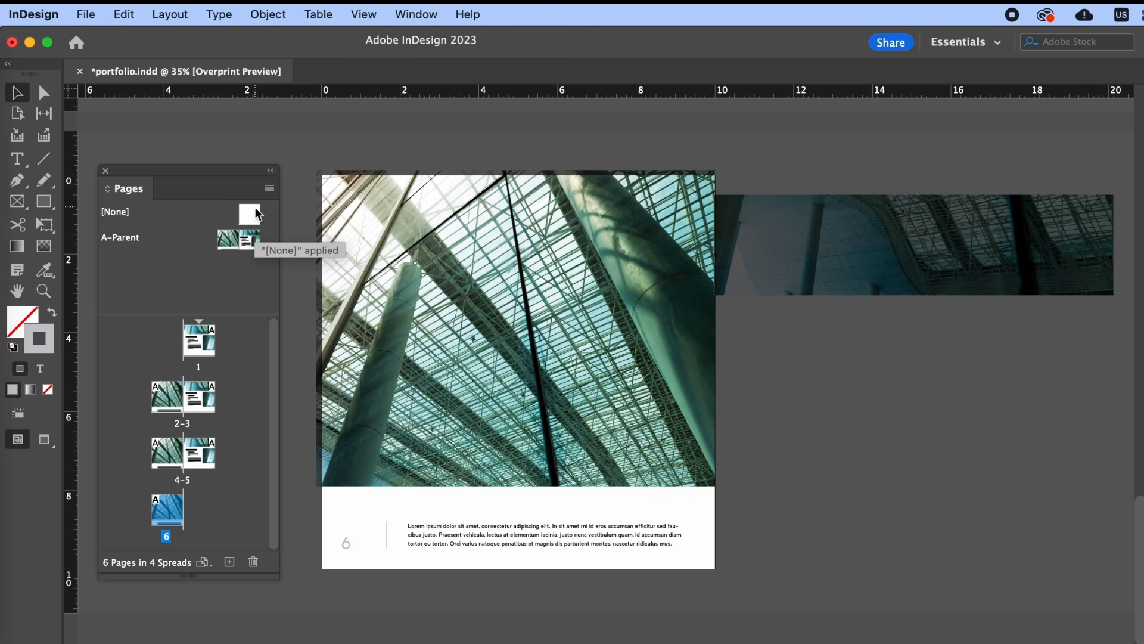
- Apply the [None] parent to pages 1 and 6
left_click_drag(251, 216, 202, 343)
left_click_drag(250, 214, 174, 530)
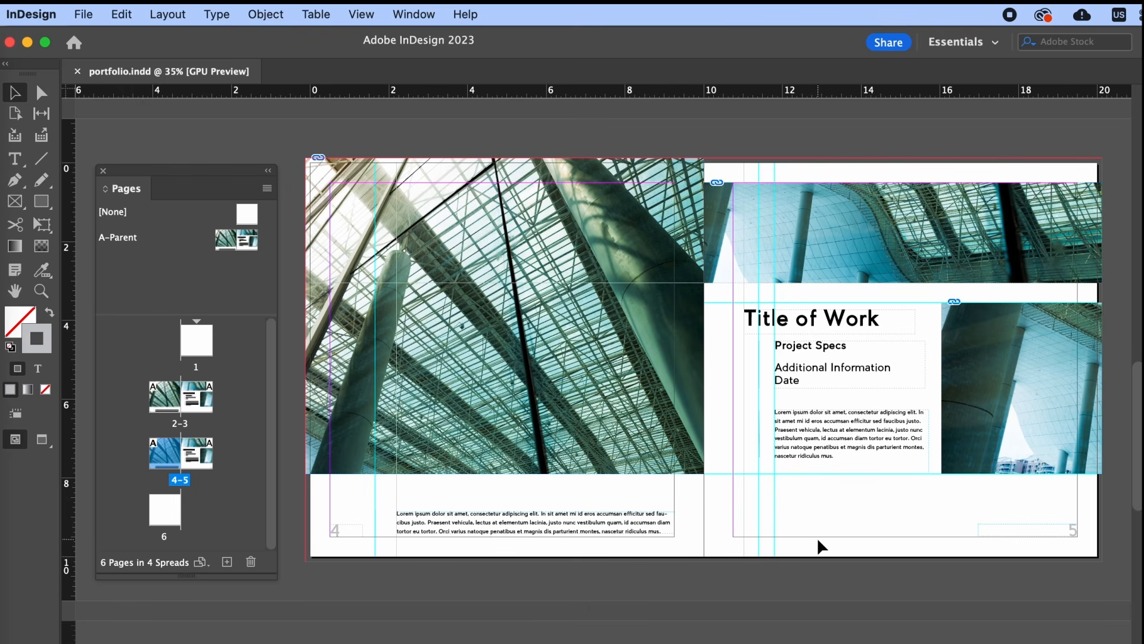
- Override the page 5 title frame and change 'Title of Work' to 'Portfolio Piece'
left_click(839, 320, "shift+super")
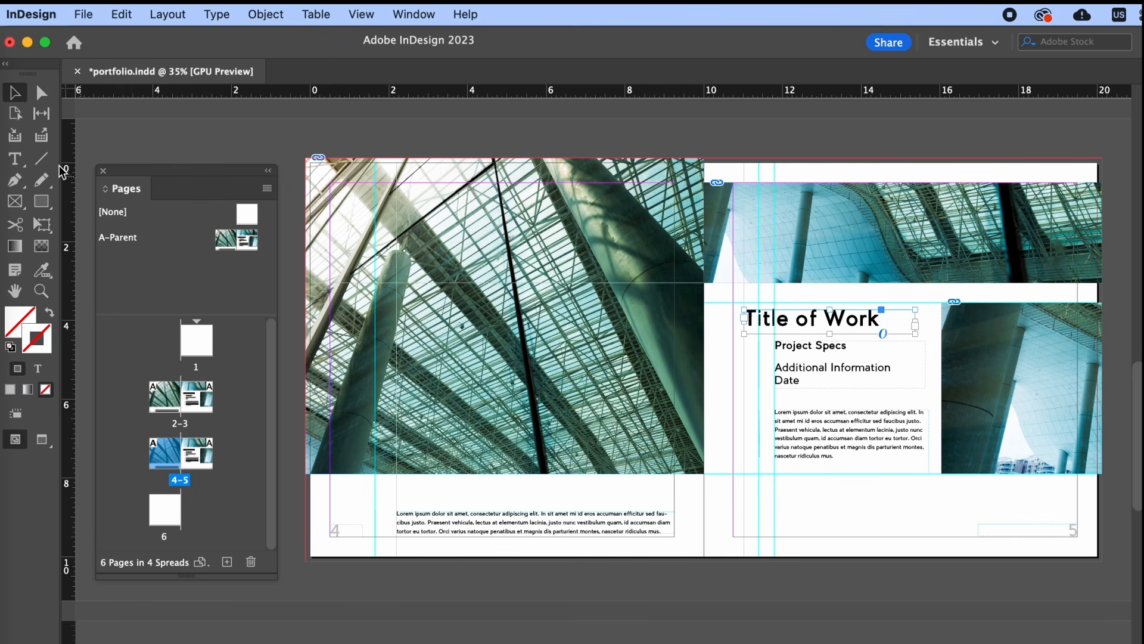
left_click(20, 160)
triple_click(878, 319)
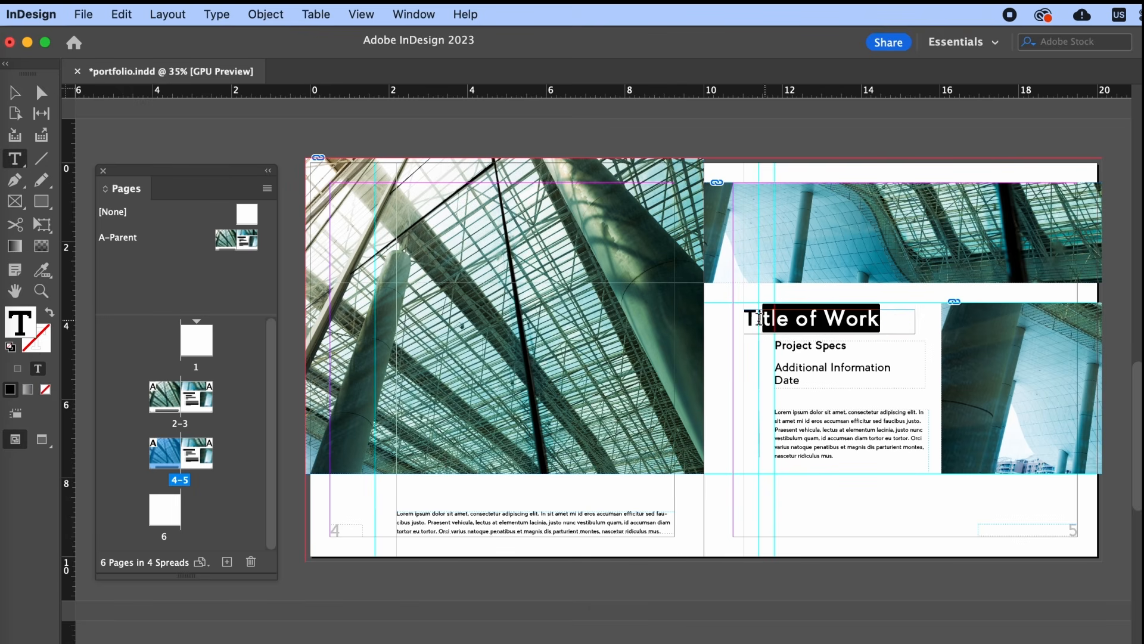
type("Portfolio Piece")
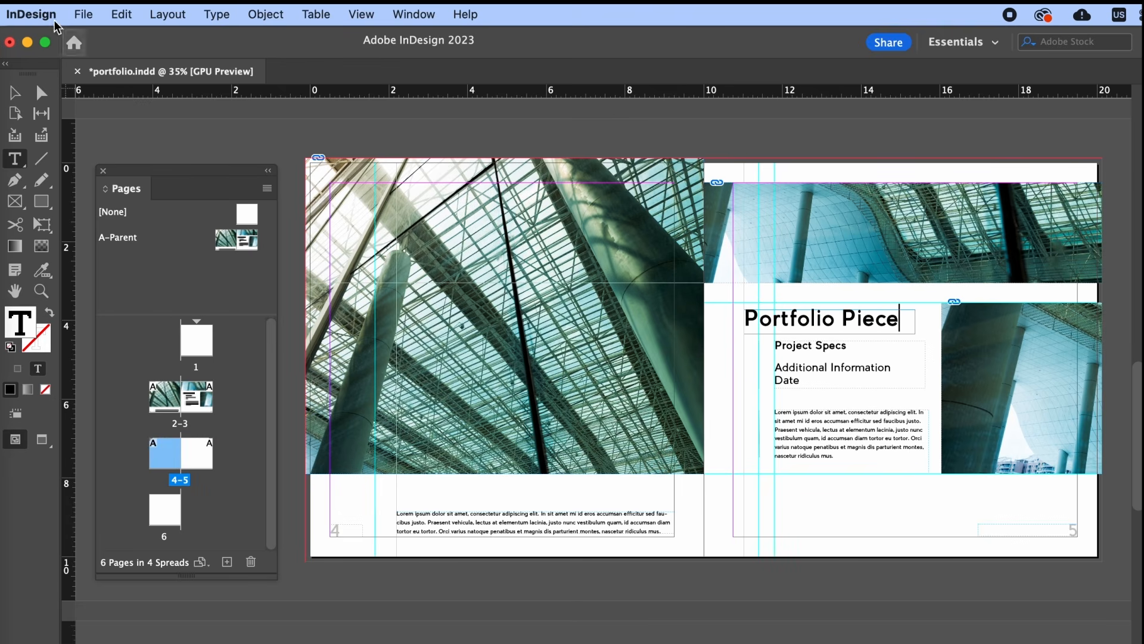
key("Escape")
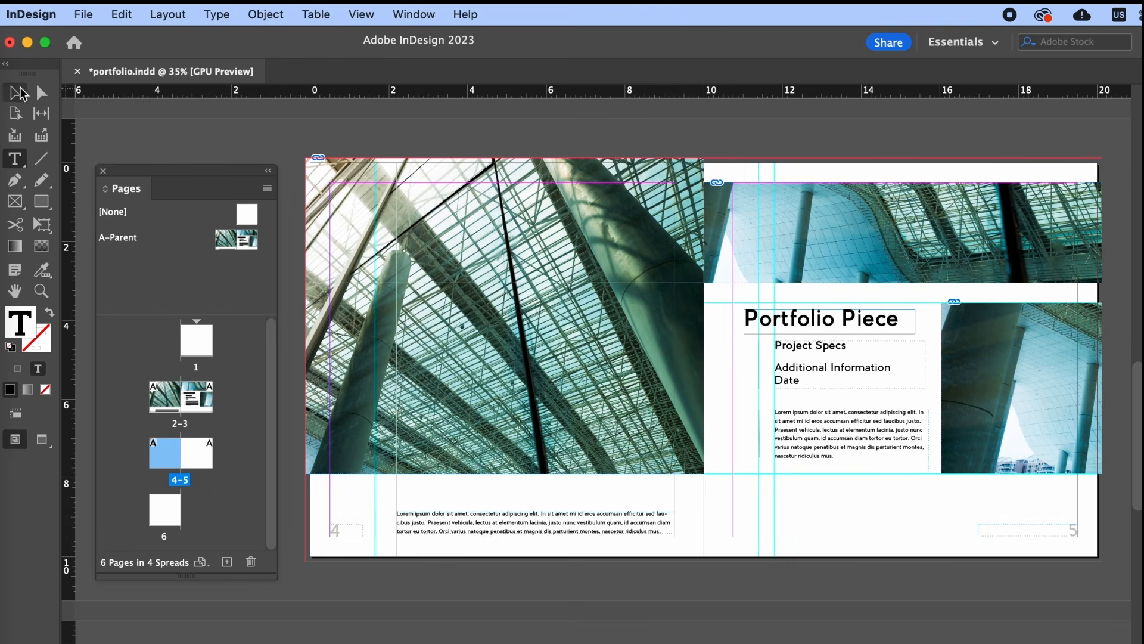
- Delete the glass-roof photo from page 4's large frame, leaving it empty
double_click(566, 366)
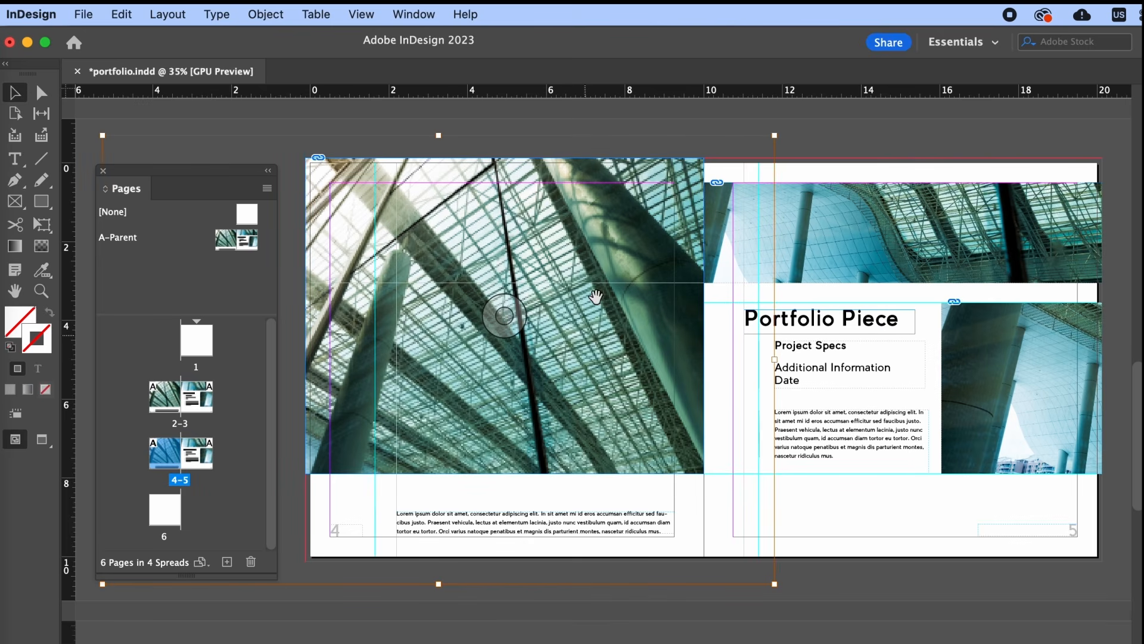
key("Escape")
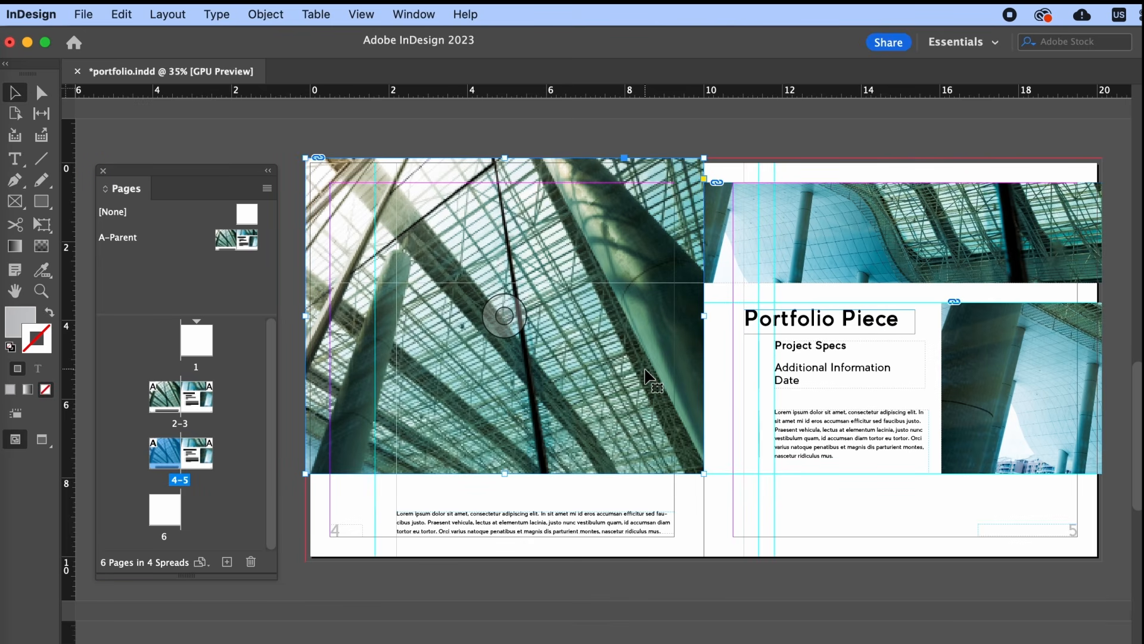
double_click(602, 359)
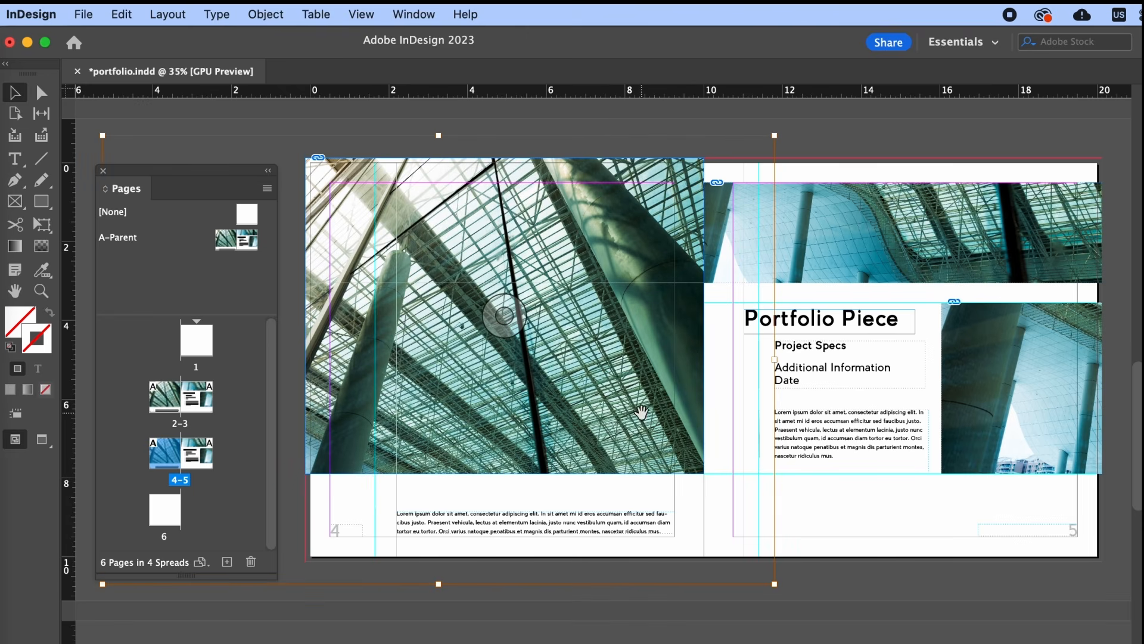
key("BackSpace")
left_click(611, 324)
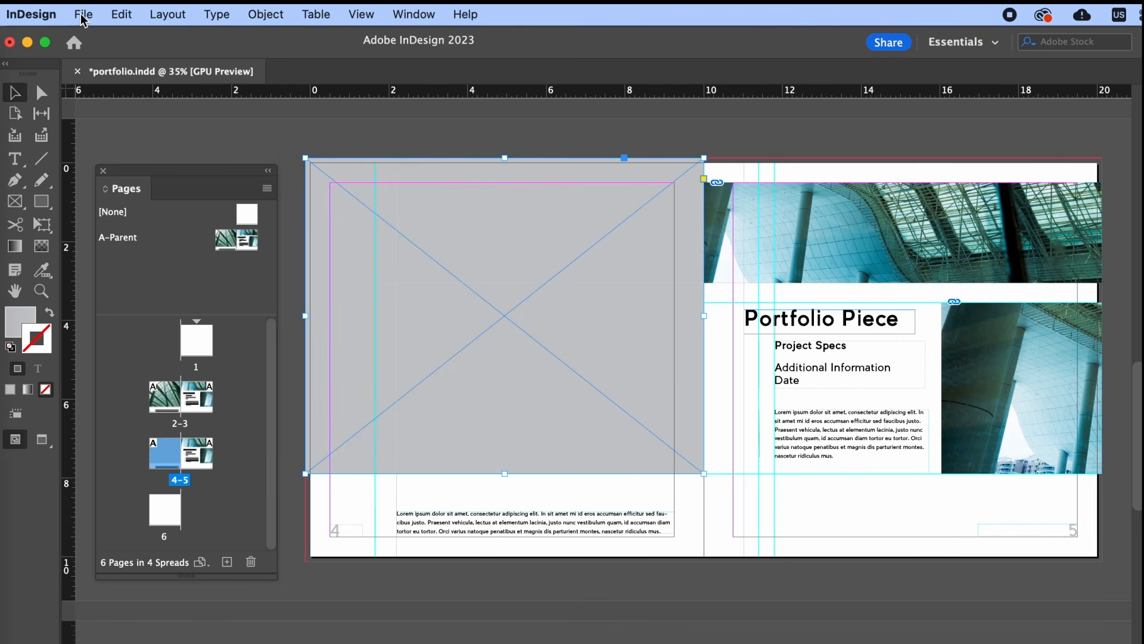
- Place the third architecture photo (outdoor columns) into the empty frame on spread 4-5
left_click(84, 15)
left_click(136, 275)
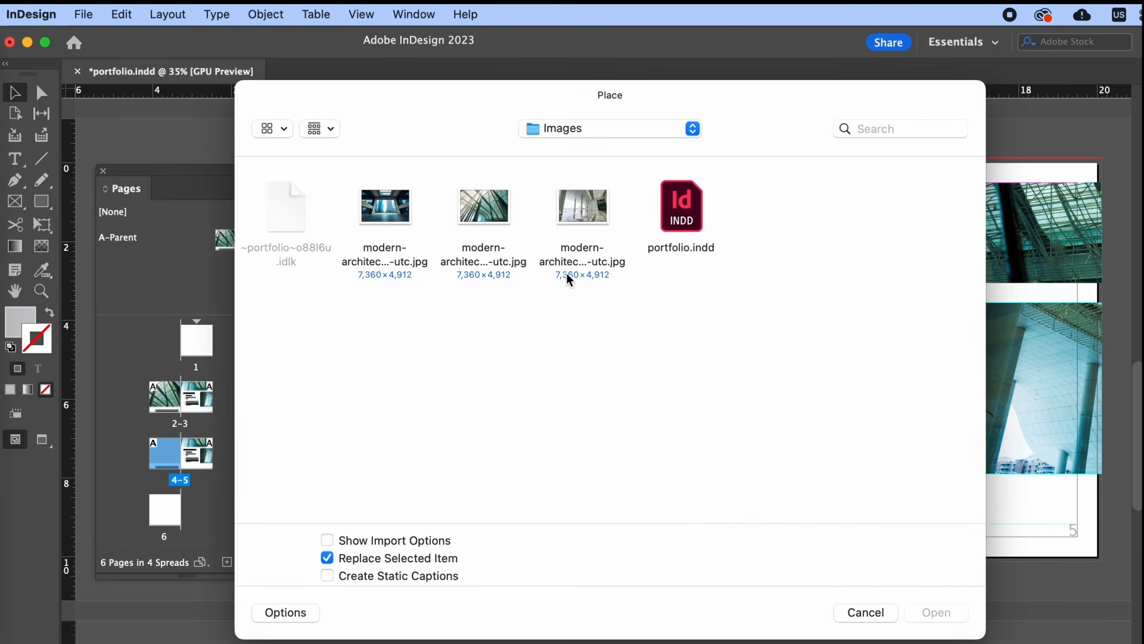
double_click(597, 207)
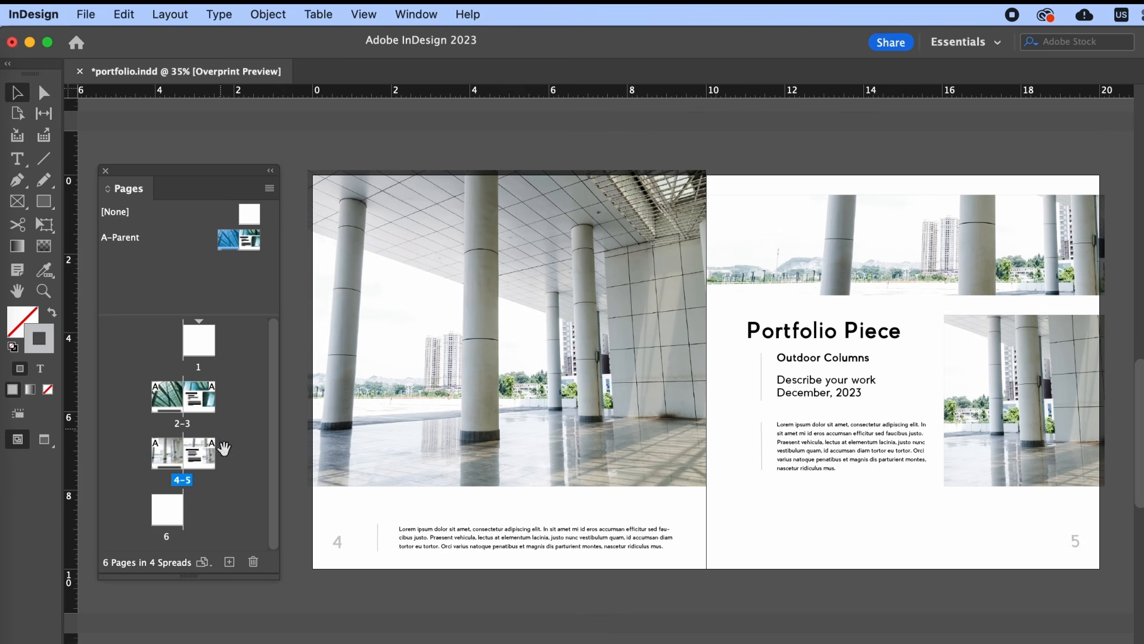
- Add a new B-Parent and delete its right page so it is a single page
left_click(229, 562, "super")
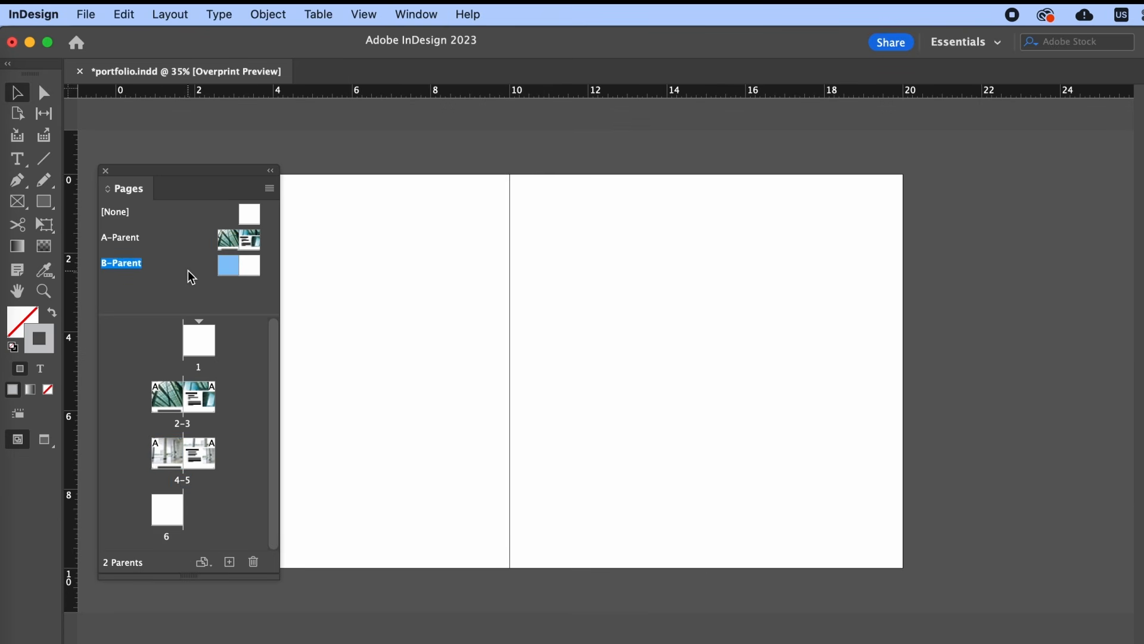
left_click(253, 269)
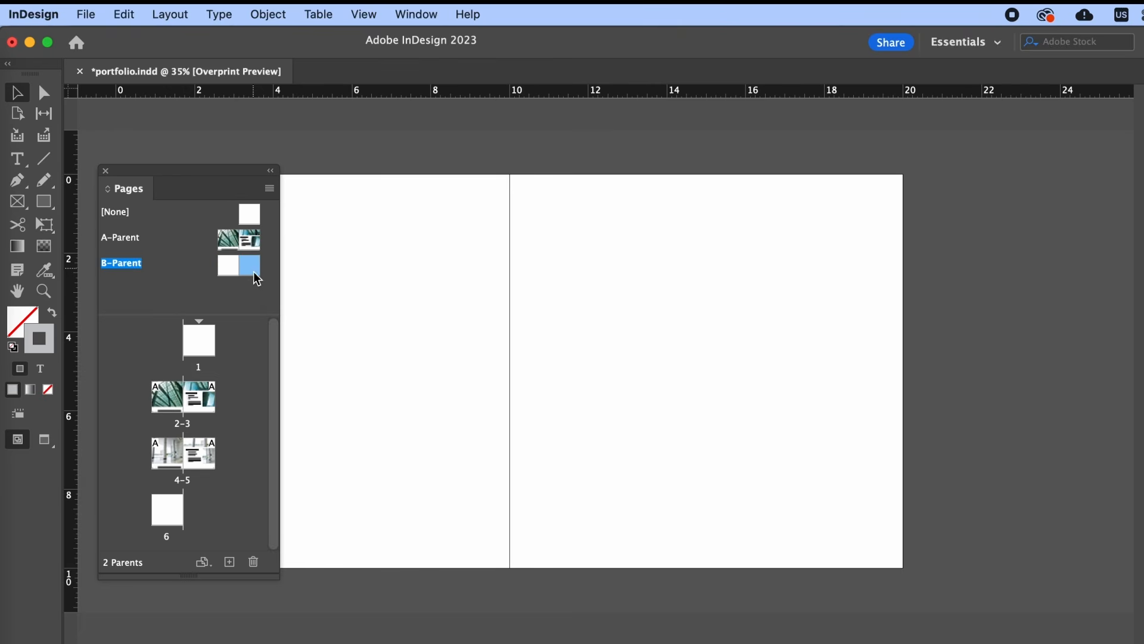
left_click(253, 561)
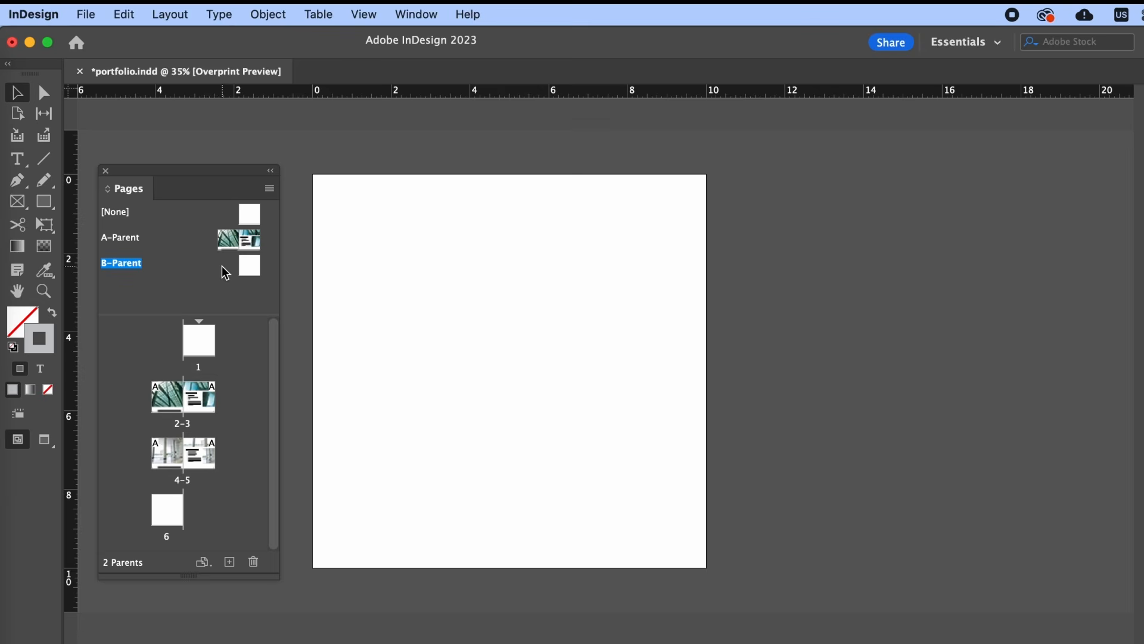
scroll(492, 339, "left", 3)
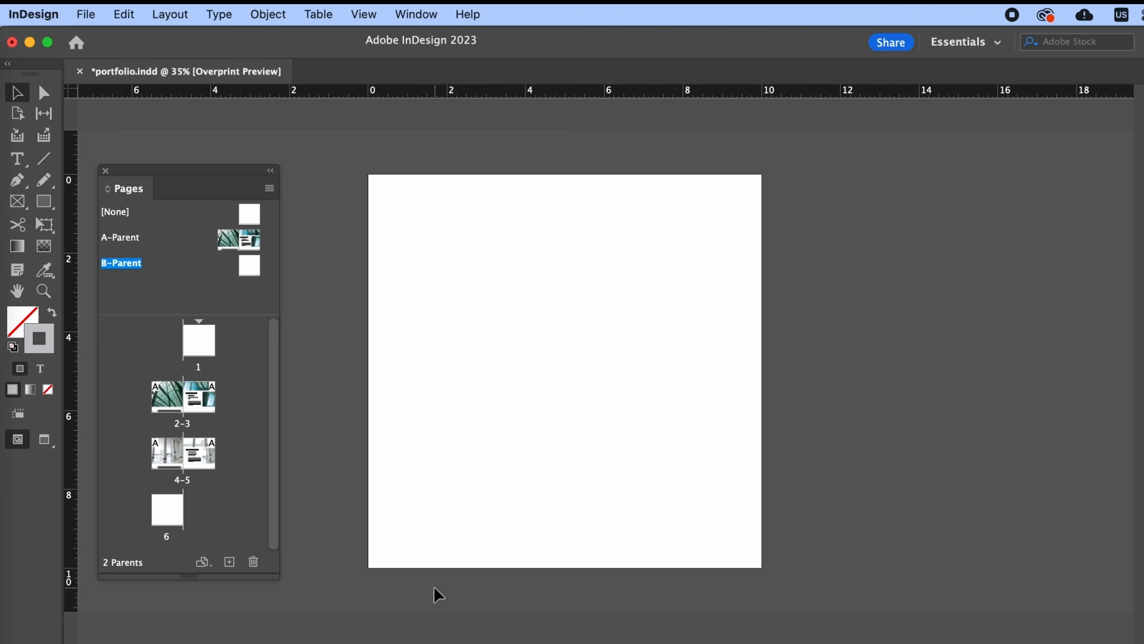
key("shift+x")
left_click(86, 14)
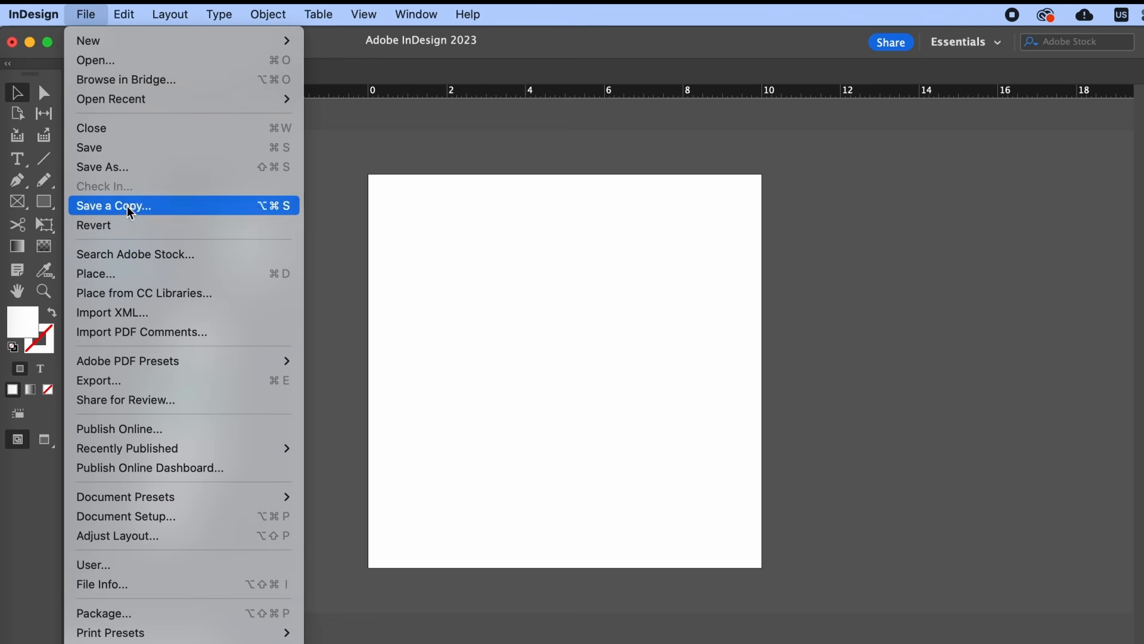
- Place the third architecture photo over the B-Parent page, trimming the frame to the page's right edge
left_click(137, 274)
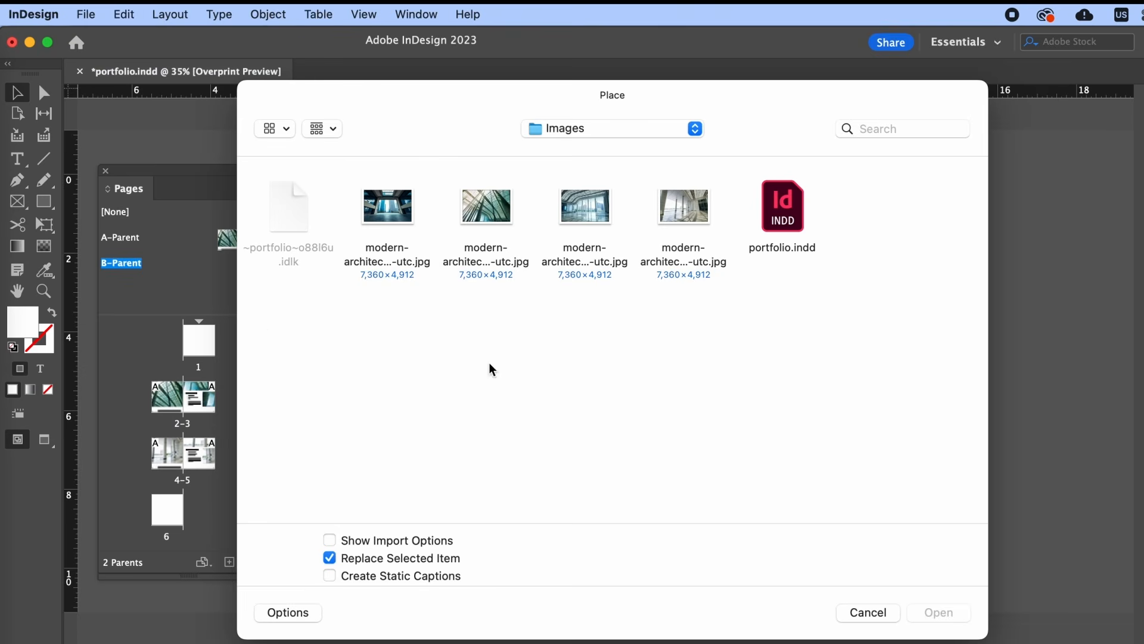
double_click(591, 200)
left_click_drag(369, 175, 958, 636)
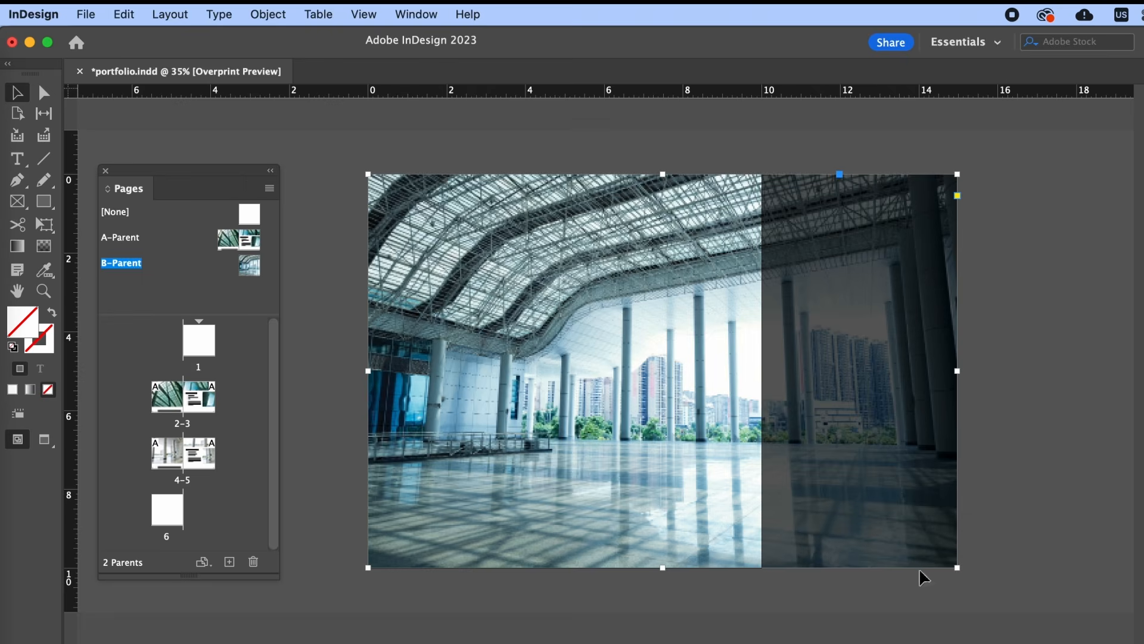
left_click_drag(954, 372, 761, 371)
left_click(947, 411)
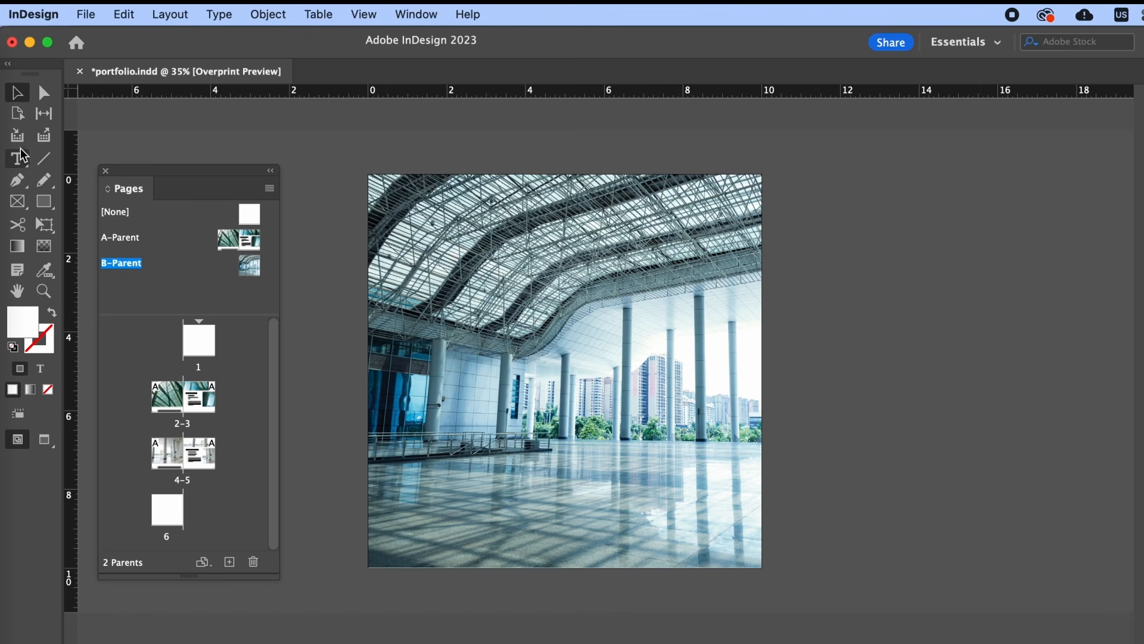
- Draw a white rectangle band across the upper part of the B-Parent photo
left_click(44, 201)
left_click_drag(368, 217, 749, 329)
left_click_drag(760, 310, 762, 302)
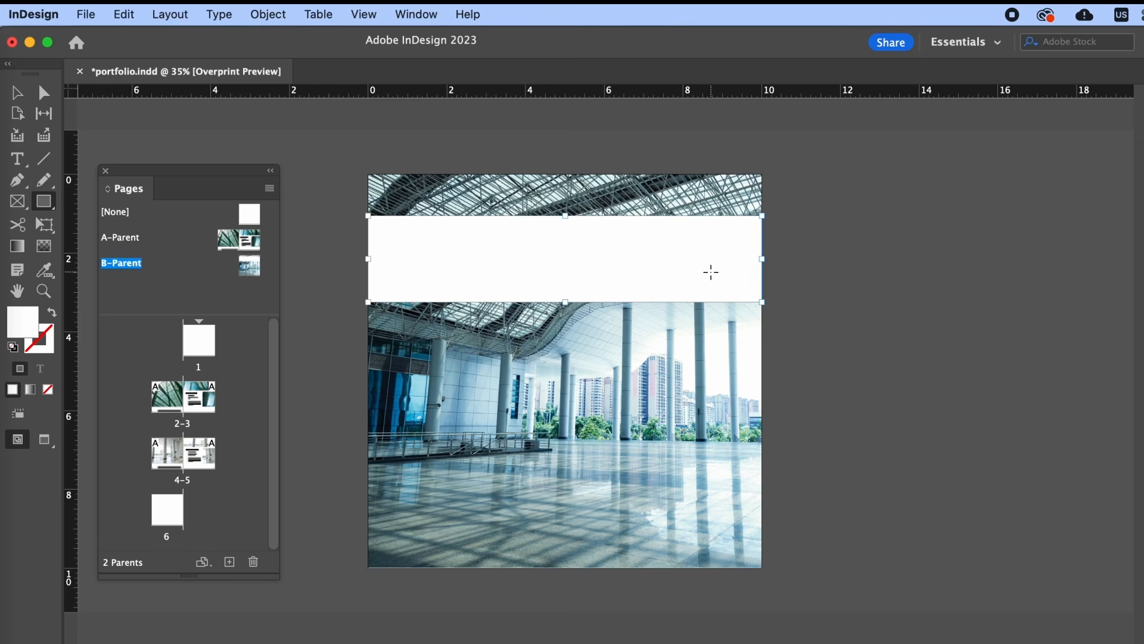
- Set the white band's transparency to 90% opacity
right_click(662, 237)
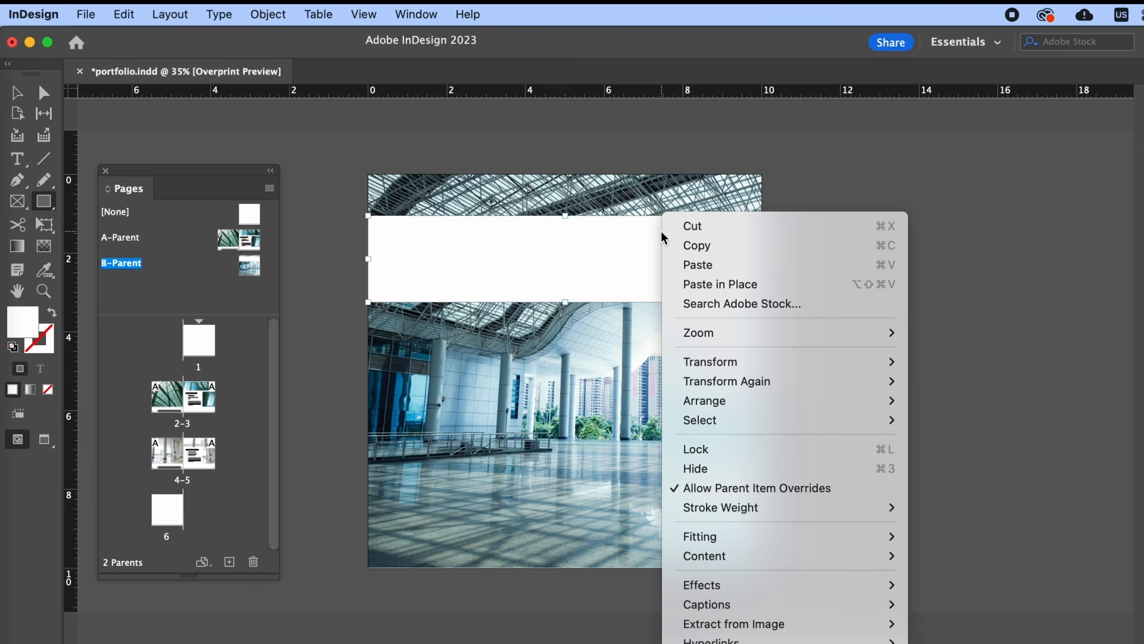
mouse_move(742, 587)
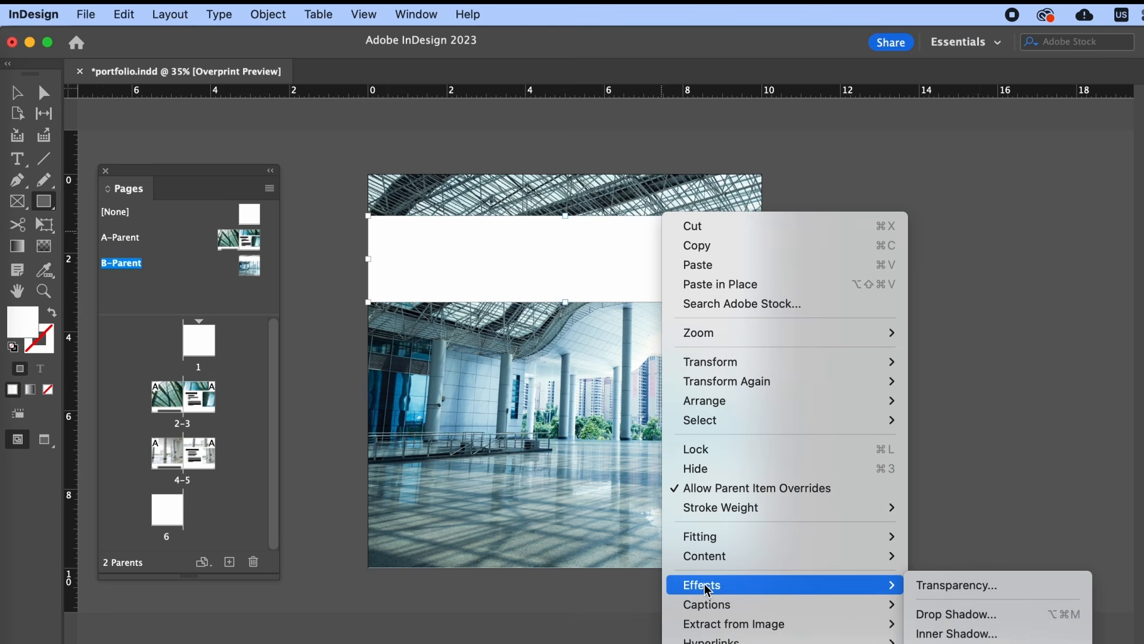
left_click(1006, 590)
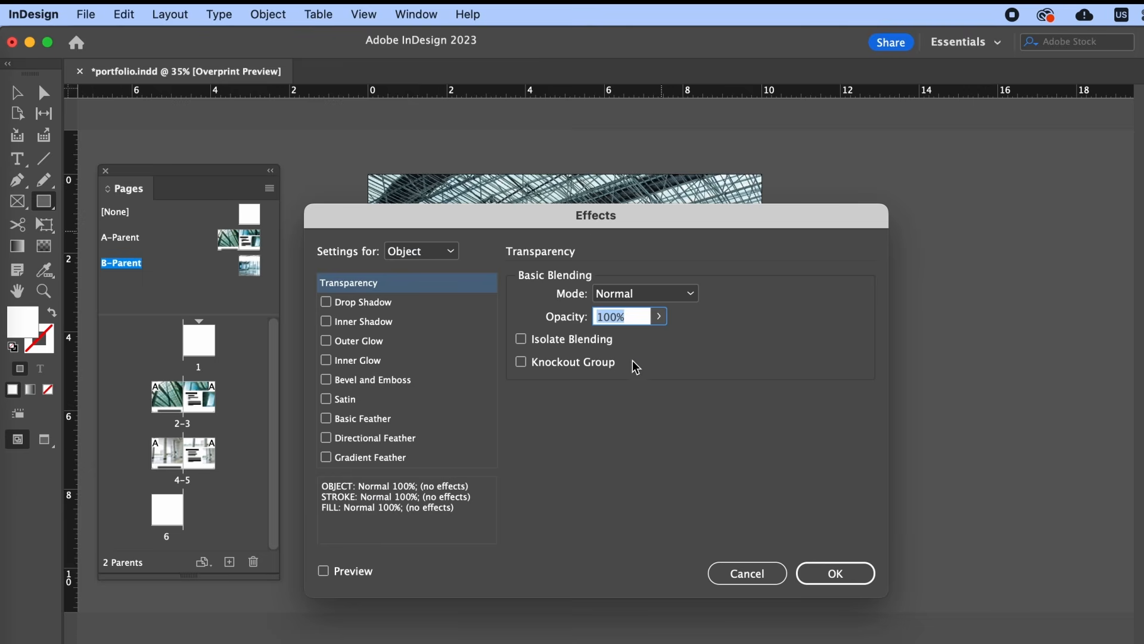
type("90")
left_click(838, 573)
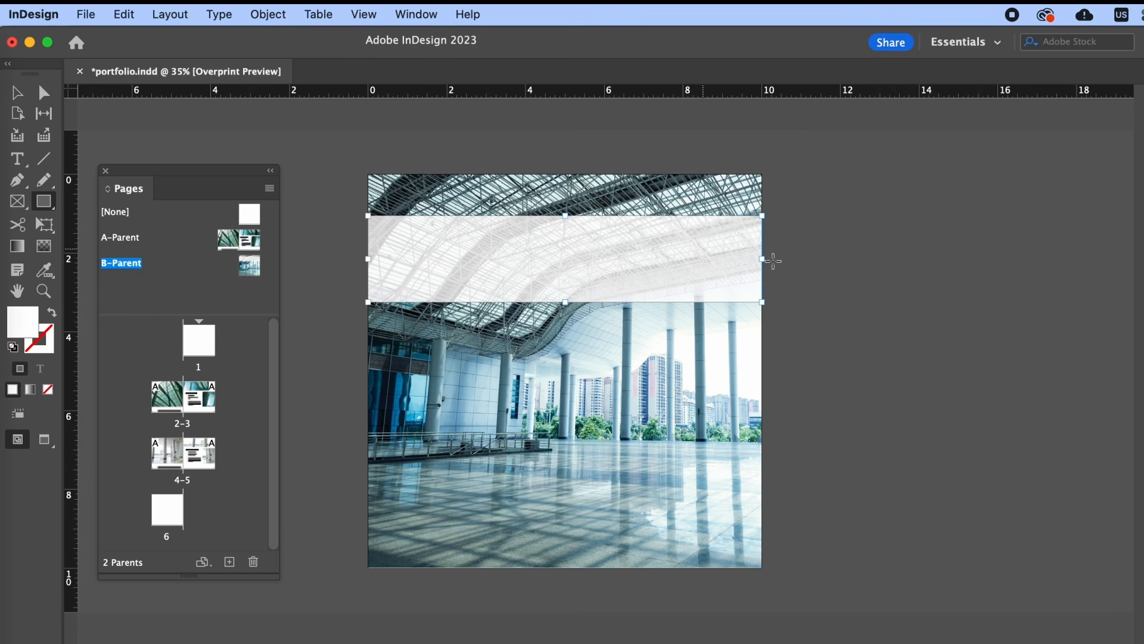
left_click(17, 93)
left_click(333, 191)
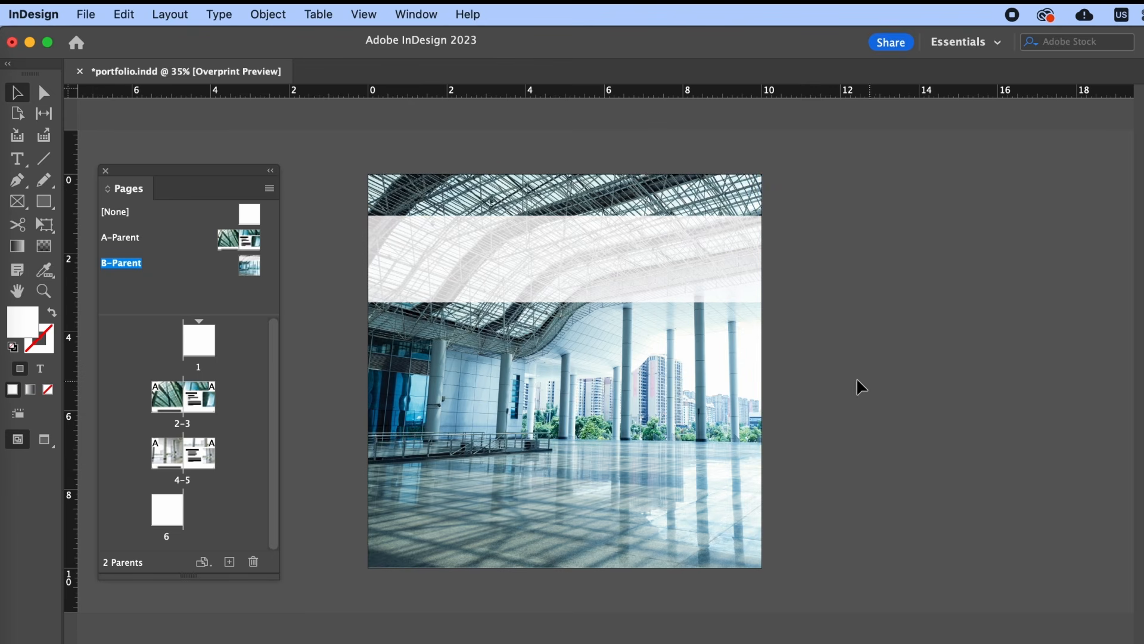
- Add a 'Portfolio' title text frame on the white band and fit the frame to it
left_click(18, 159)
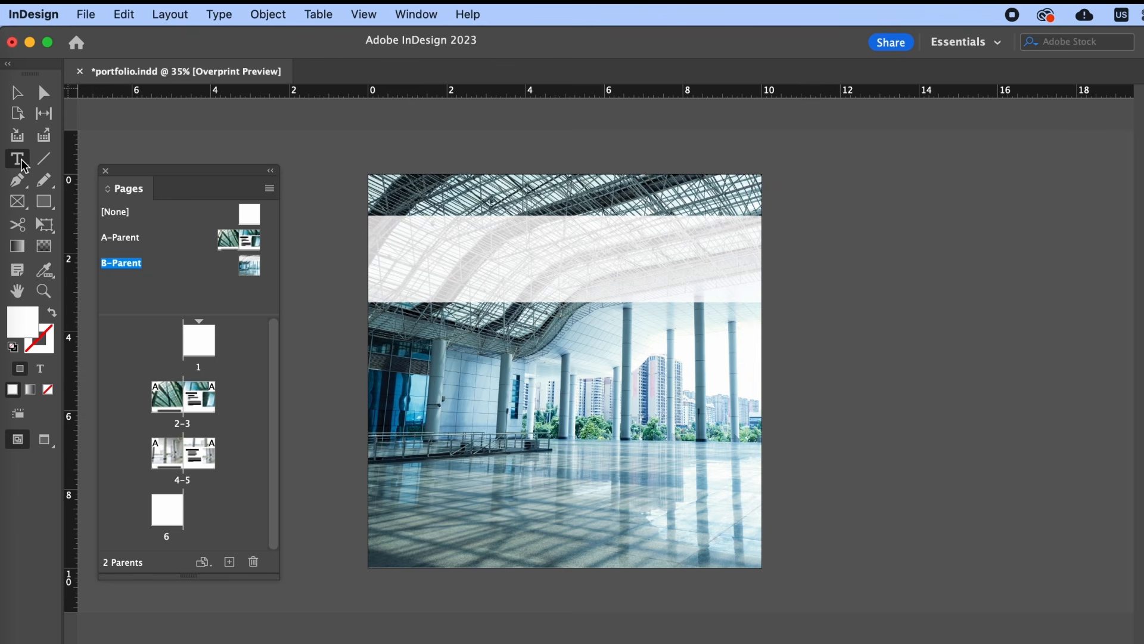
left_click(40, 368)
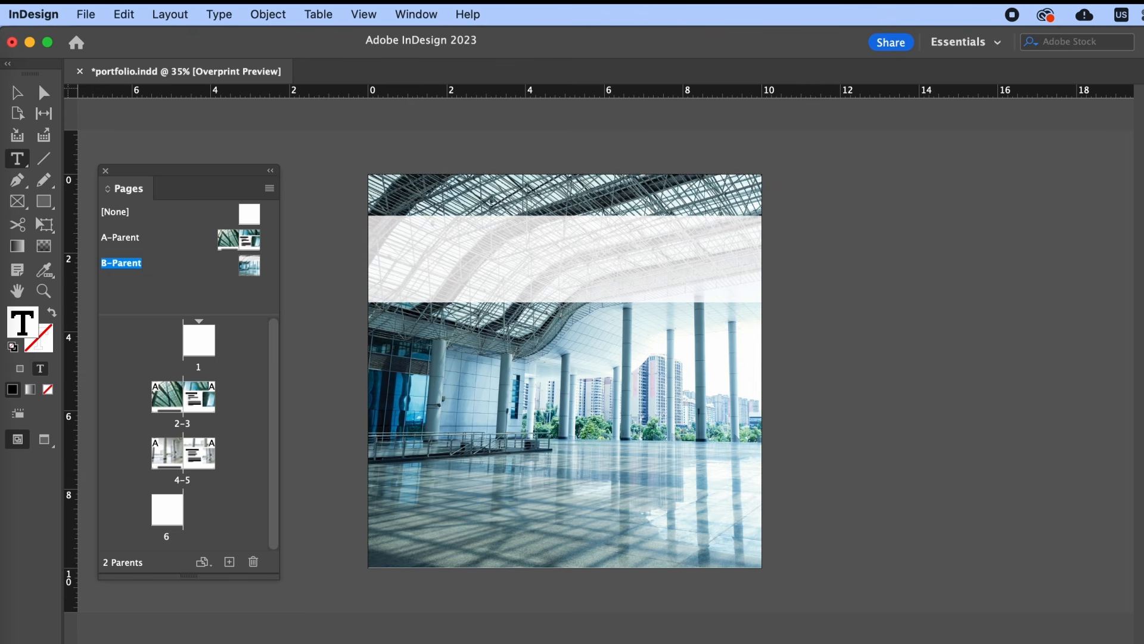
key("super+t")
left_click_drag(555, 236, 734, 279)
type("Portfolio")
key("Escape")
mouse_move(620, 273)
left_mouse_down()
mouse_move(638, 263)
mouse_move(630, 256)
left_mouse_up()
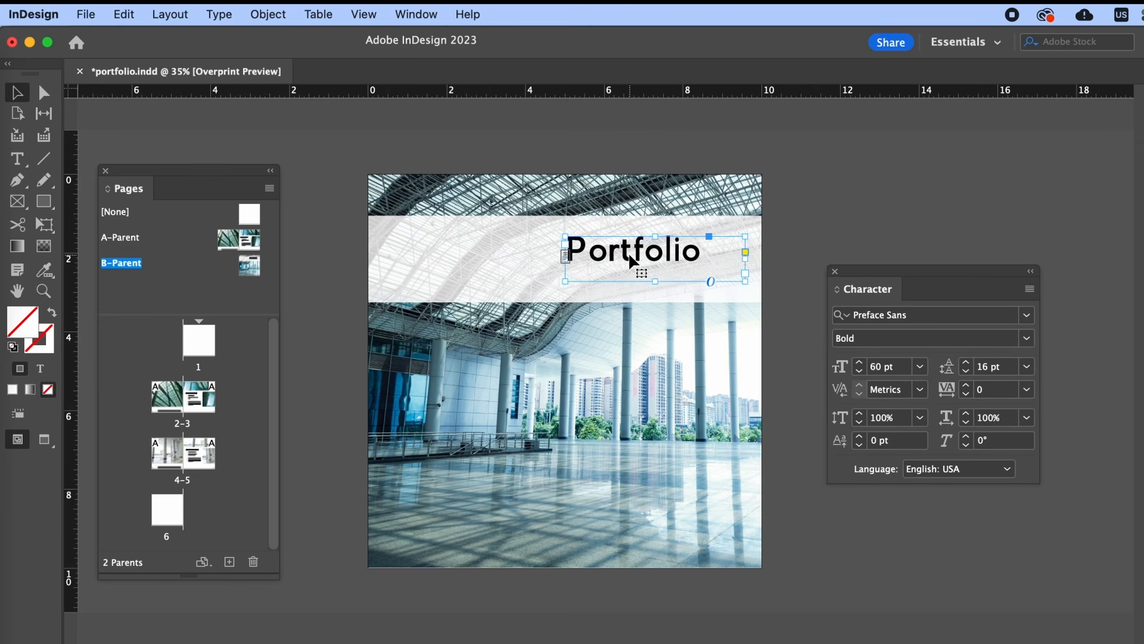
double_click(656, 282)
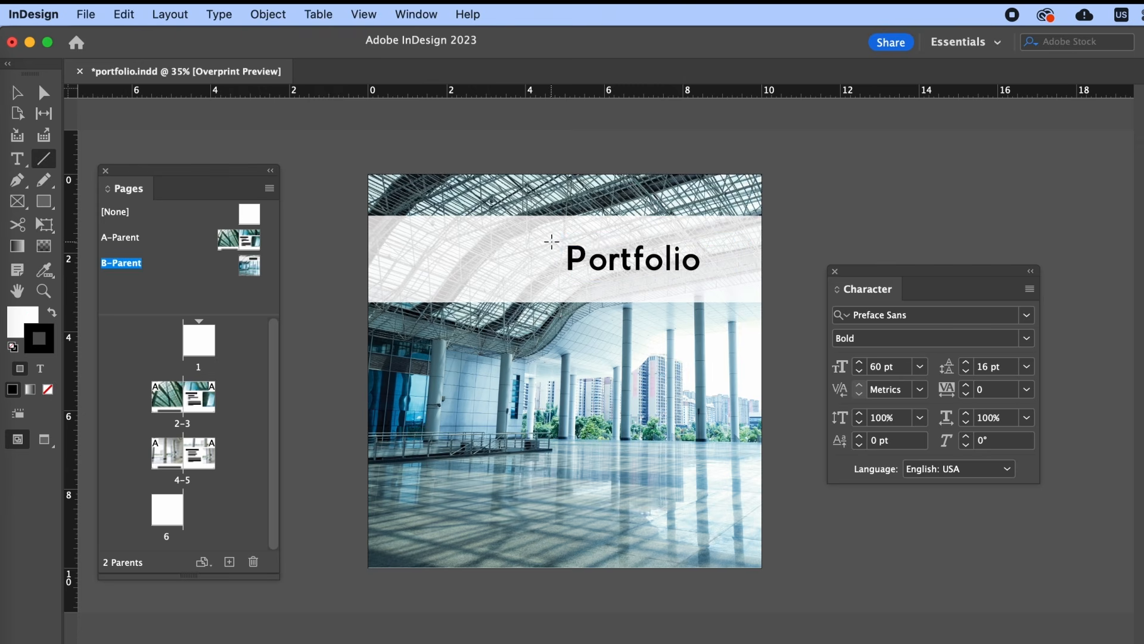
- Draw a 4 pt vertical divider line beside the title, then create a new C-Parent
left_click_drag(551, 242, 551, 279)
key("super+F10")
type("3")
key("Return")
left_click_drag(1018, 428, 977, 429)
type("4")
key("Return")
left_click(17, 94)
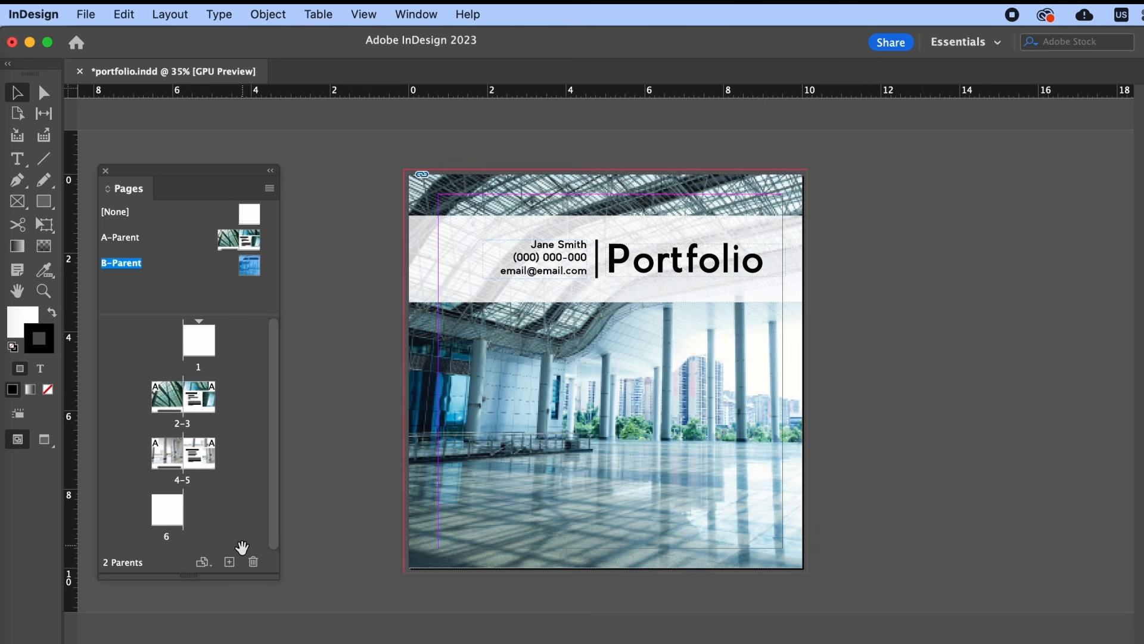
left_click(230, 563)
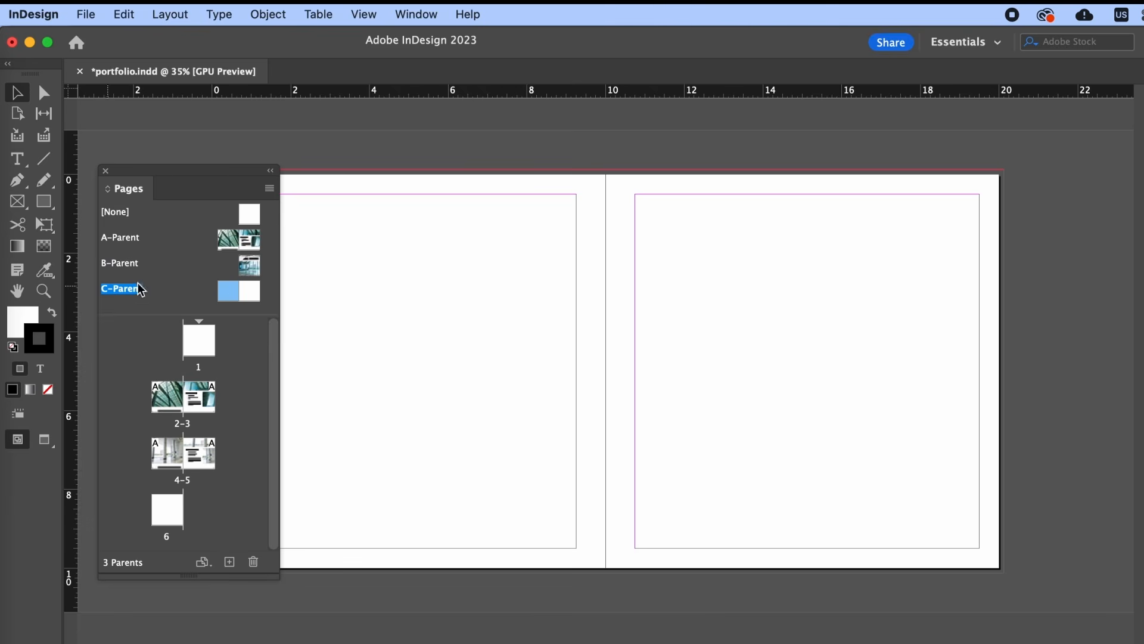
- Reduce C-Parent to one page and place a small building photo in its bottom-right margin corner
left_click(253, 563)
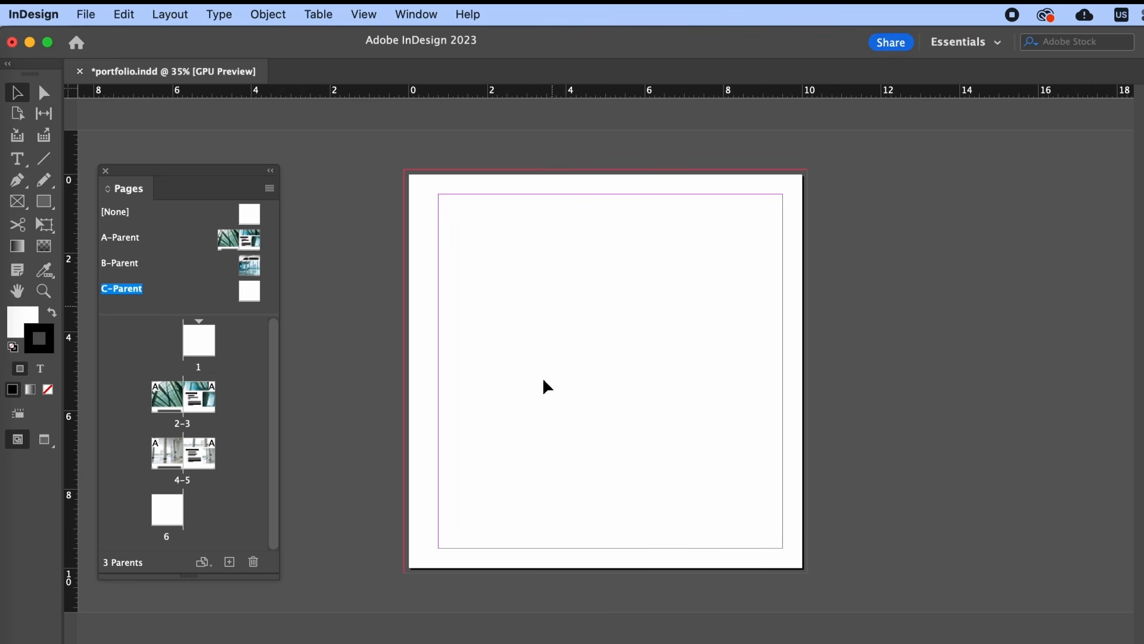
key("super+v")
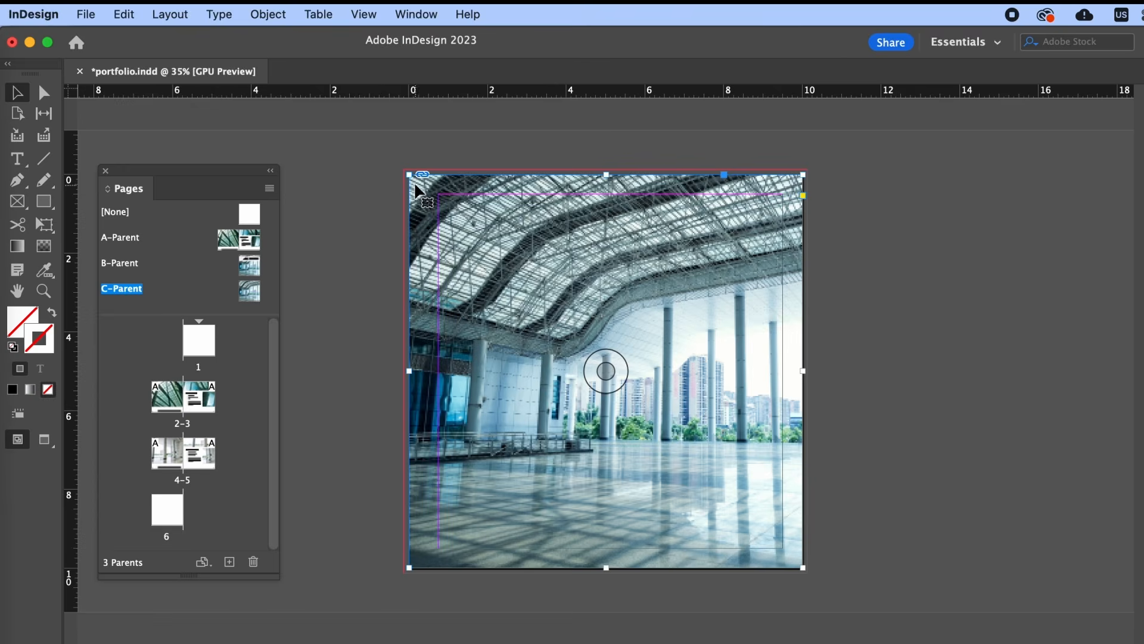
left_click_drag(404, 173, 668, 434)
mouse_move(754, 456)
left_mouse_down()
mouse_move(723, 428)
mouse_move(739, 447)
left_mouse_up()
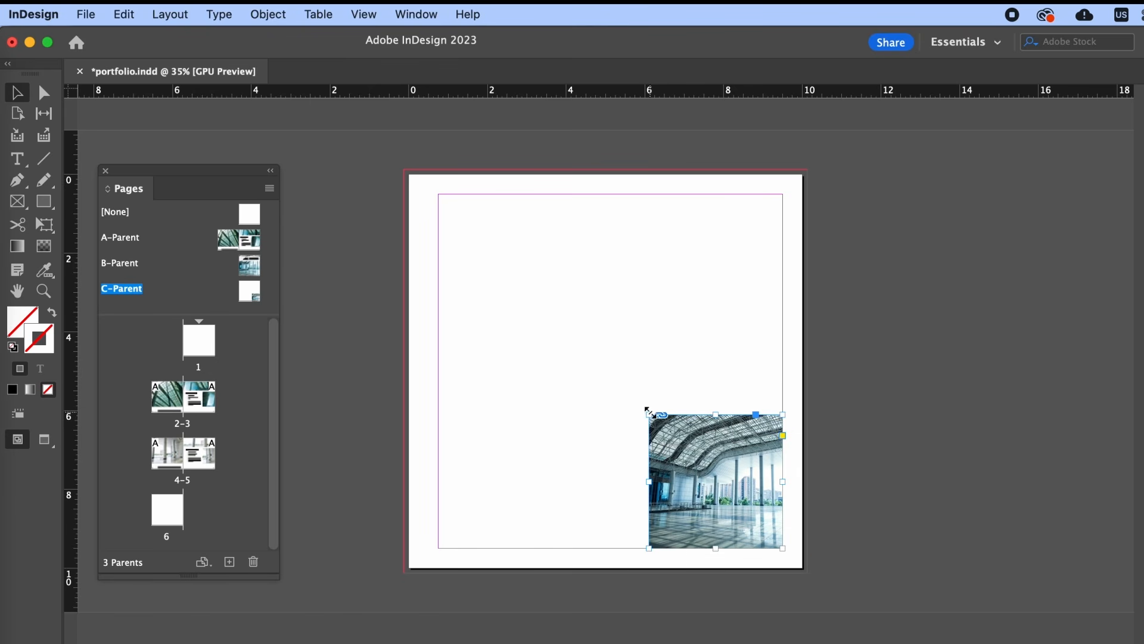
left_click(665, 394)
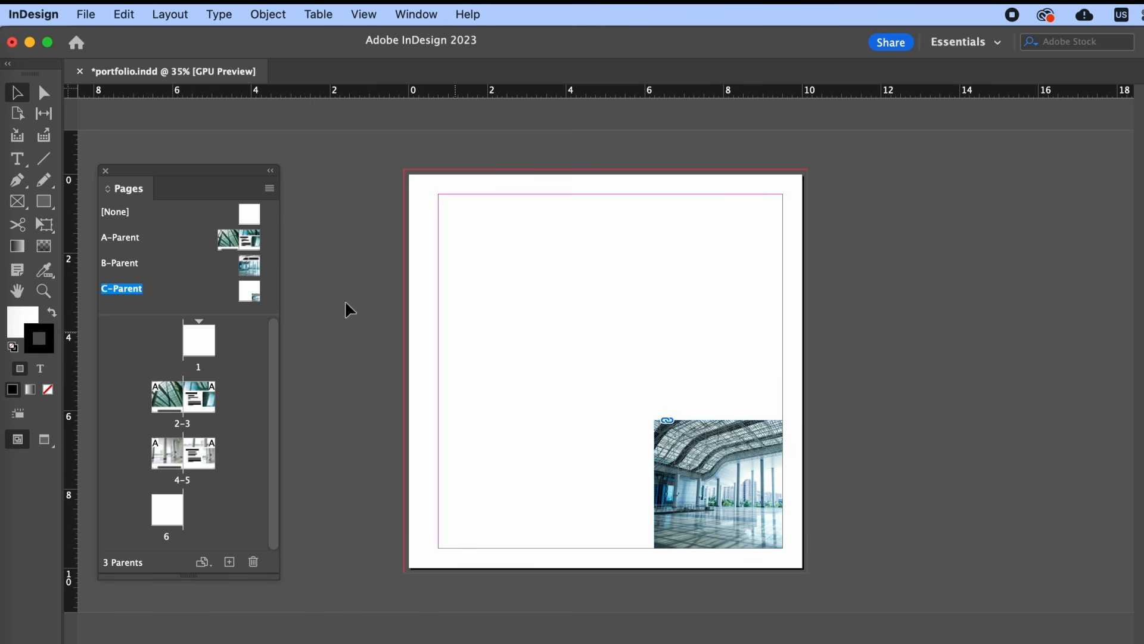
double_click(249, 265)
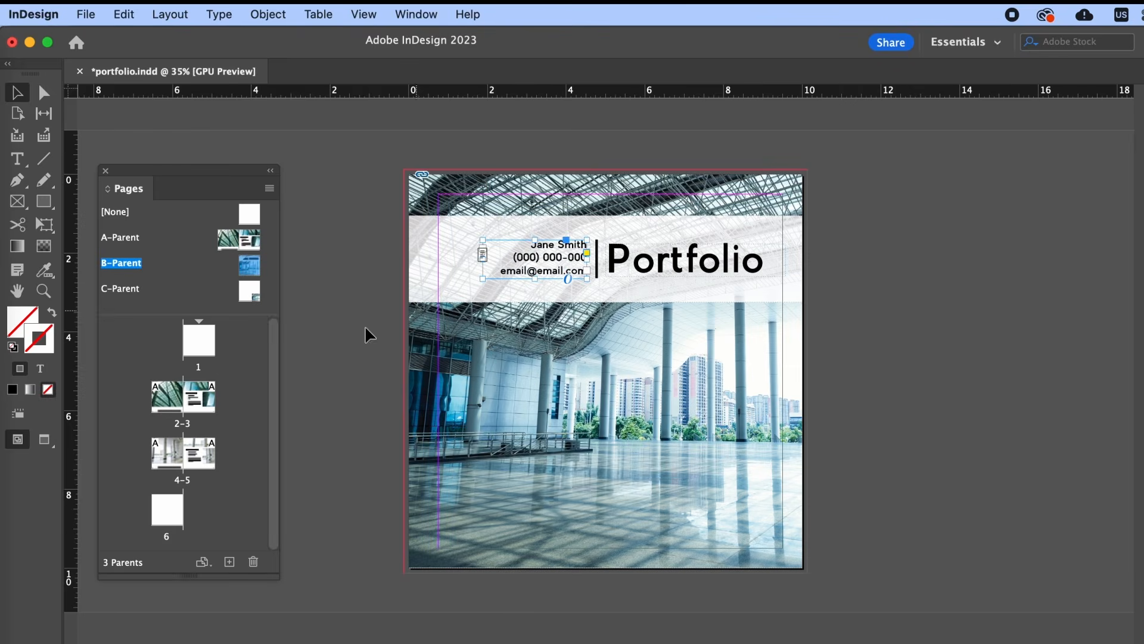
- Paste the contact details beside the C-Parent photo, then apply C-Parent to page 6 and B-Parent to page 1
double_click(250, 292)
key("super+v")
left_click(605, 401)
left_click_drag(609, 377, 594, 534)
left_click(949, 490)
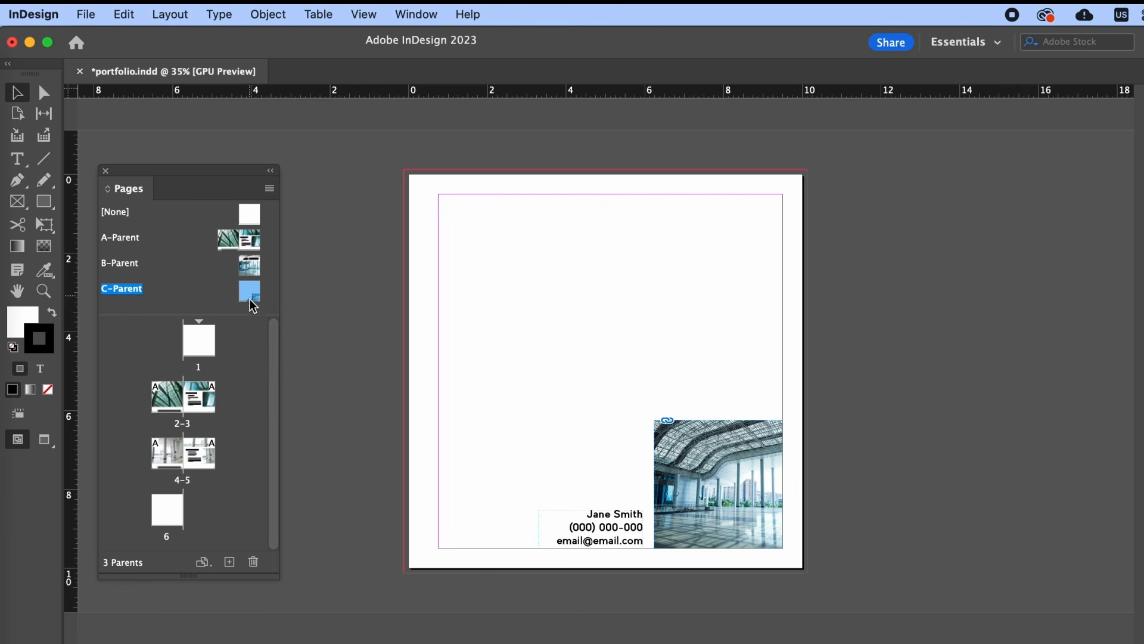
left_click_drag(250, 295, 173, 513)
left_click_drag(252, 260, 203, 349)
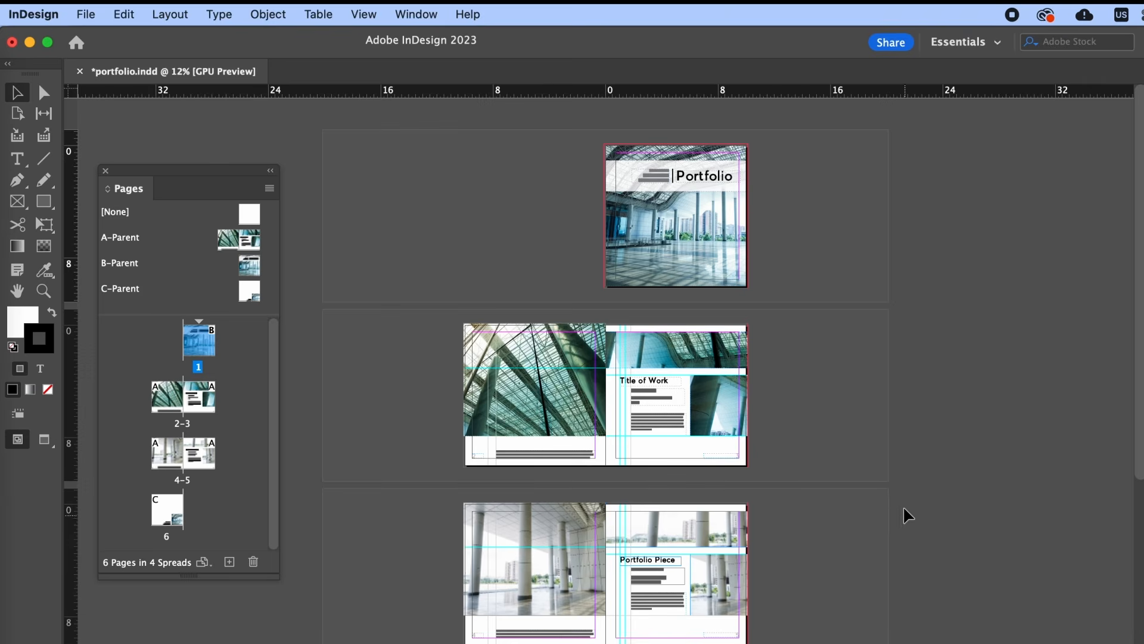
scroll(890, 497, "down", 5)
scroll(892, 501, "down", 2)
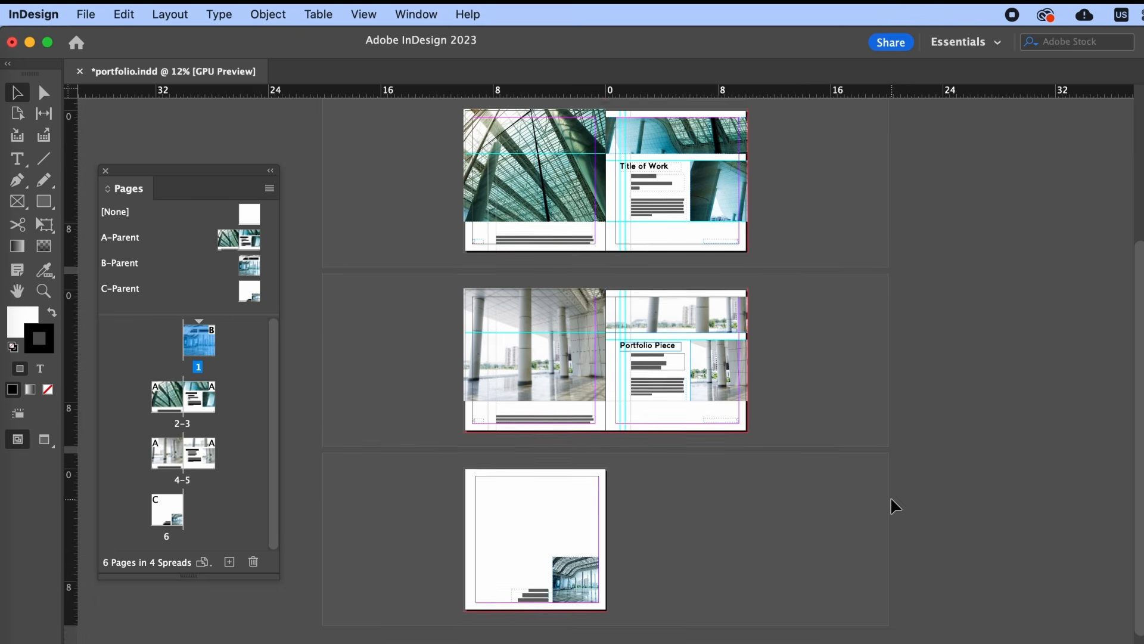
scroll(892, 501, "up", 3)
scroll(891, 501, "up", 5)
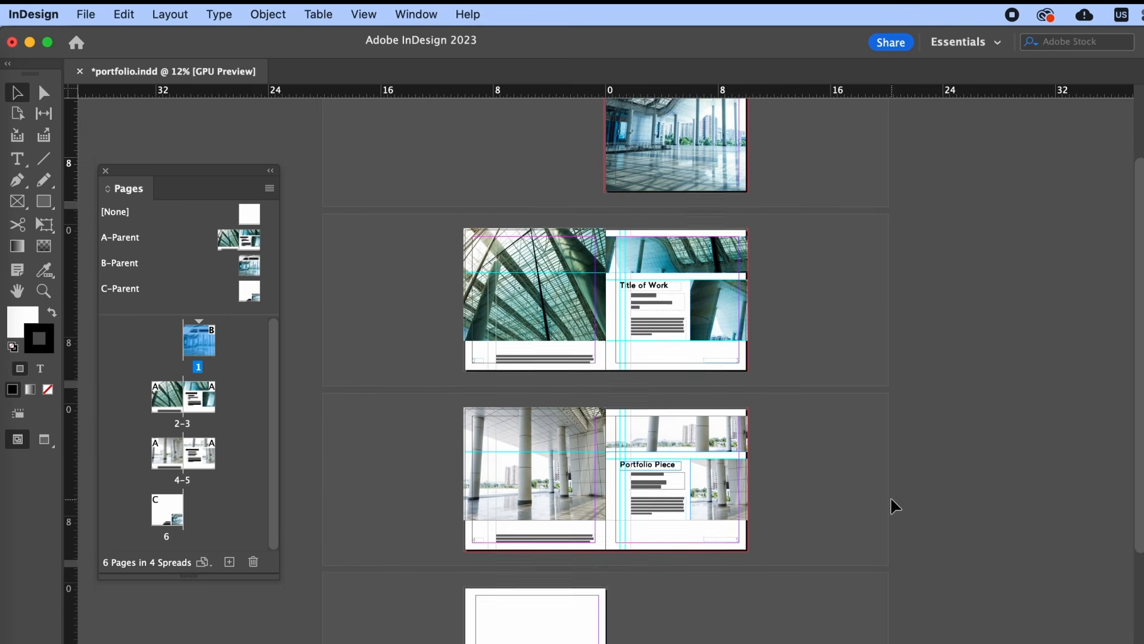
scroll(890, 499, "down", 8)
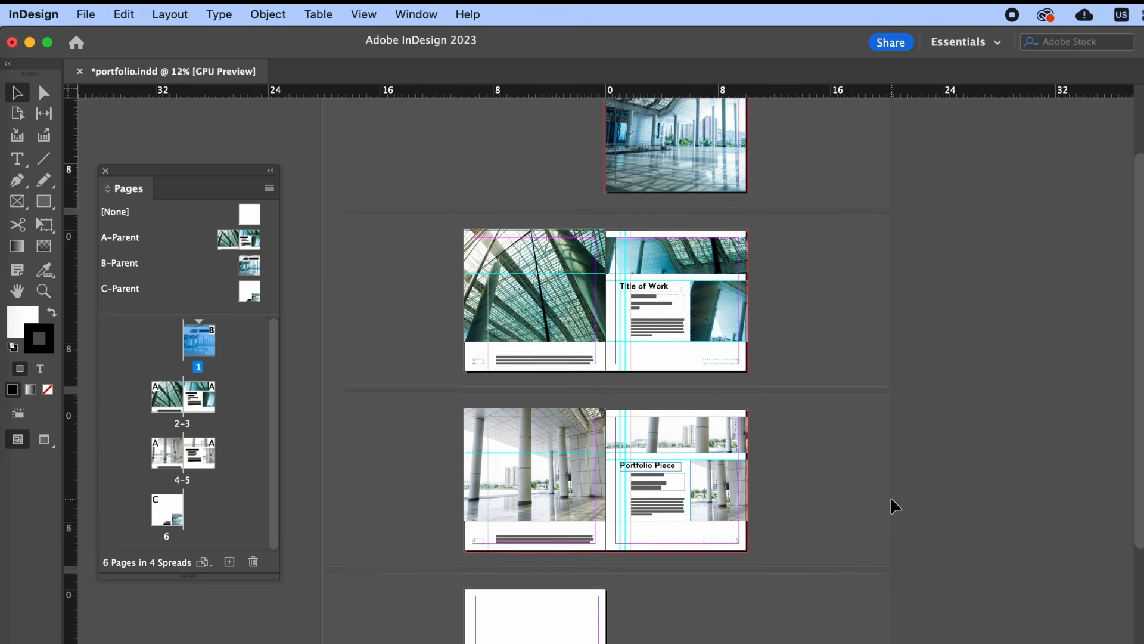
scroll(891, 498, "up", 8)
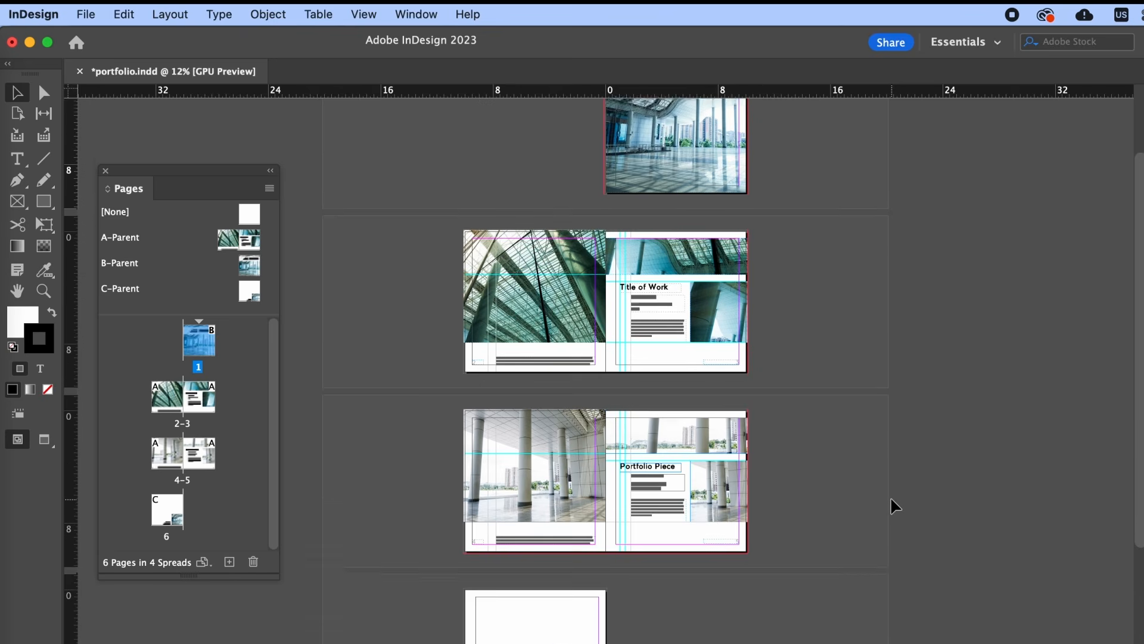
- Save the portfolio as an InDesign 2023 template, portfolio.indt
left_click(91, 13)
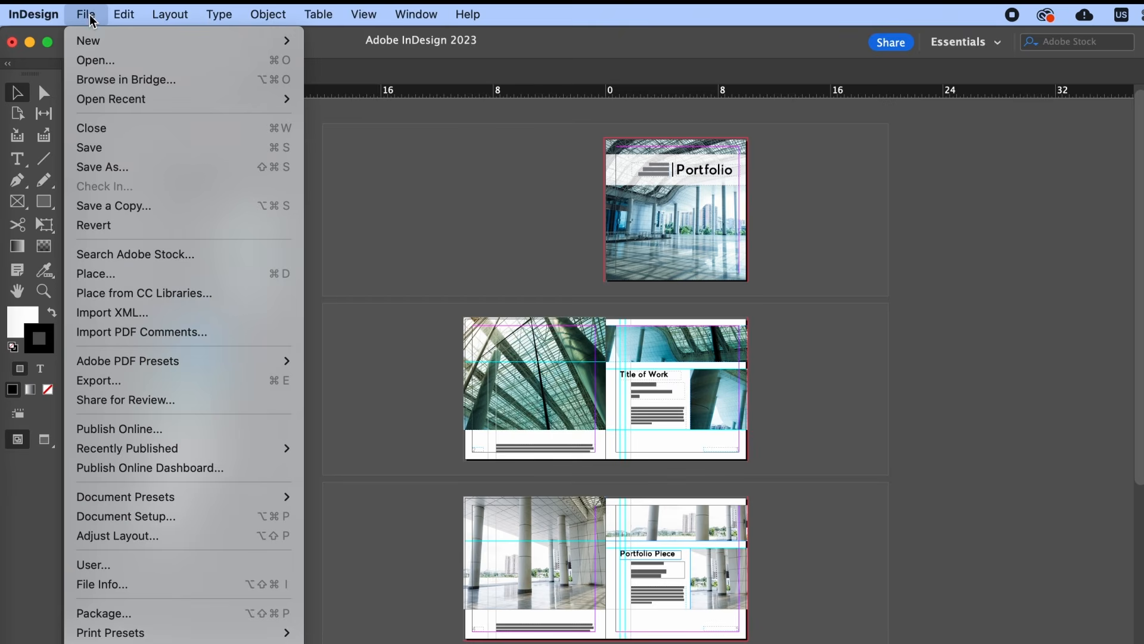
left_click(122, 170)
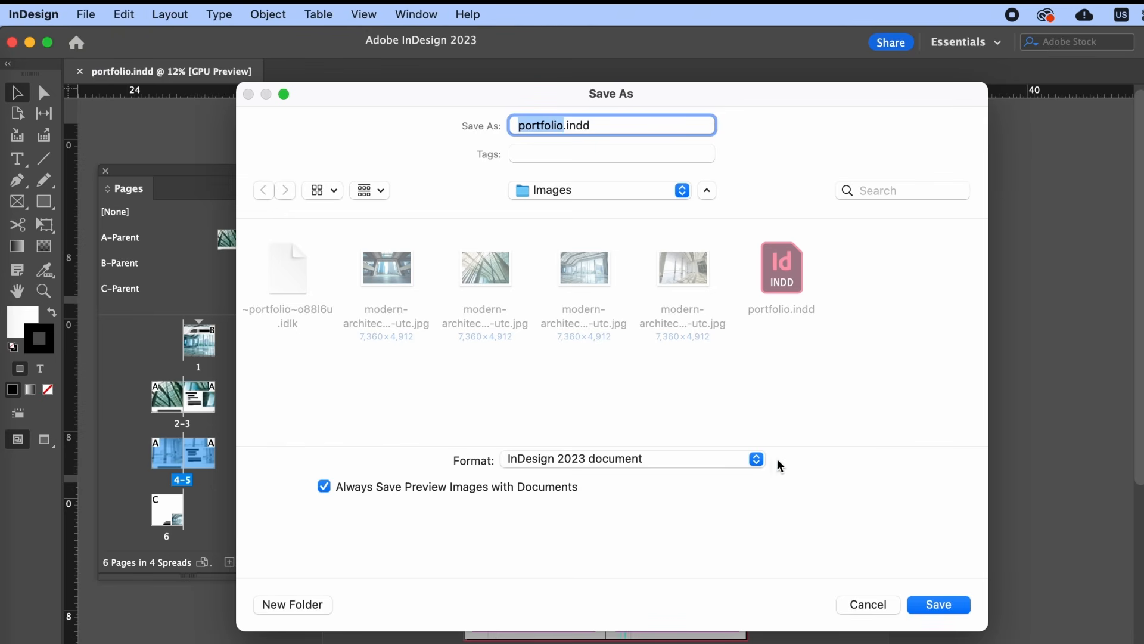
left_click(756, 459)
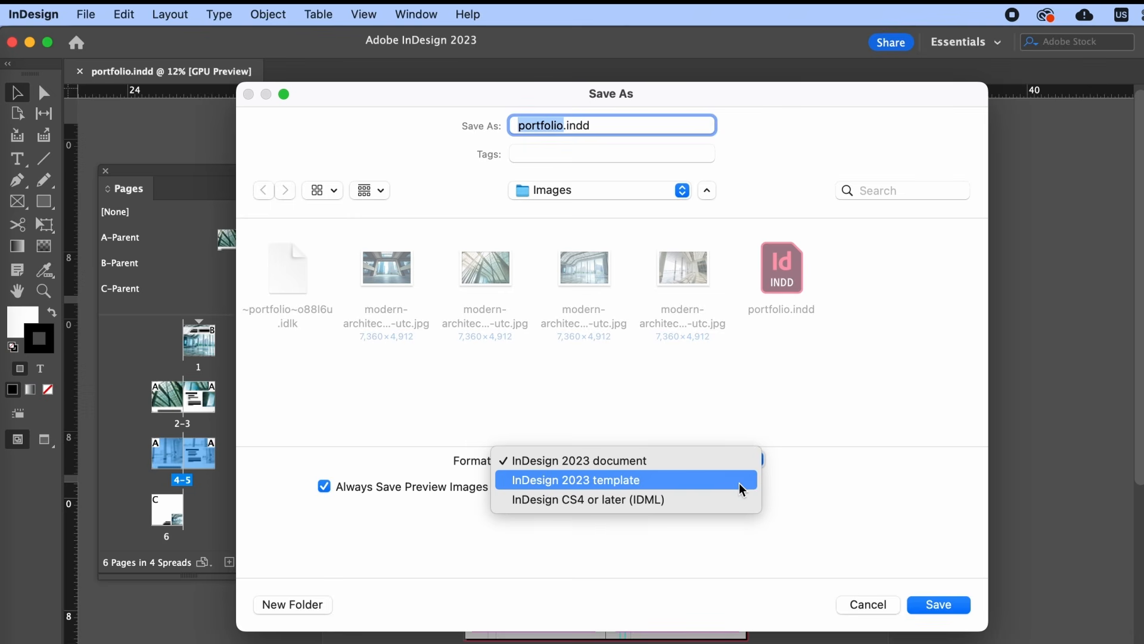
- Open portfolio.indt to start a new untitled document from the template
left_click(89, 14)
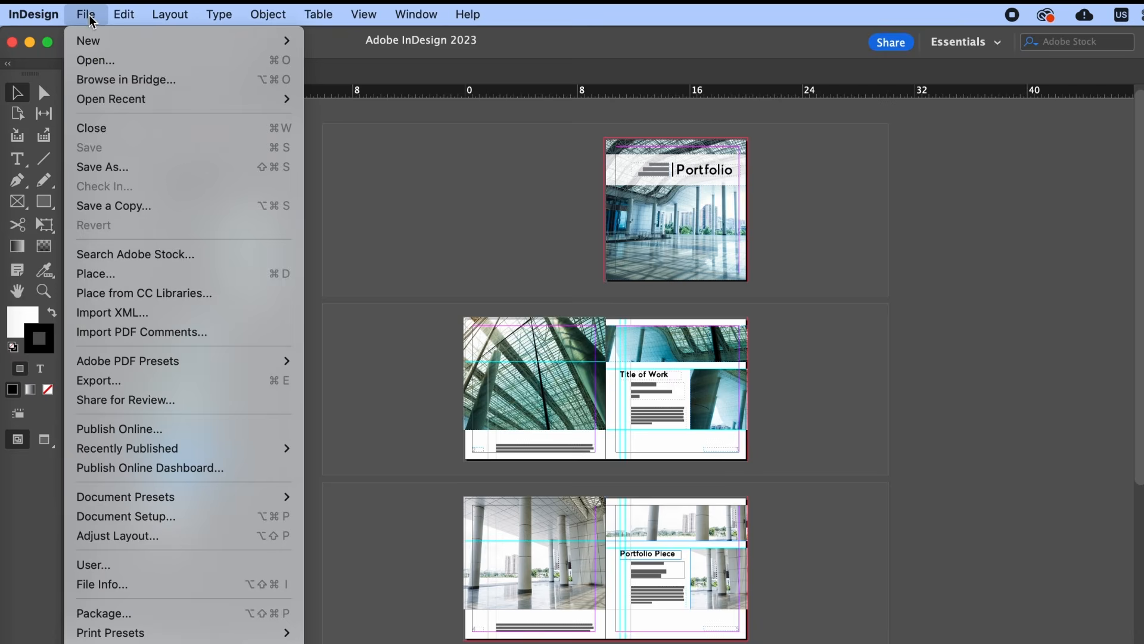
left_click(100, 59)
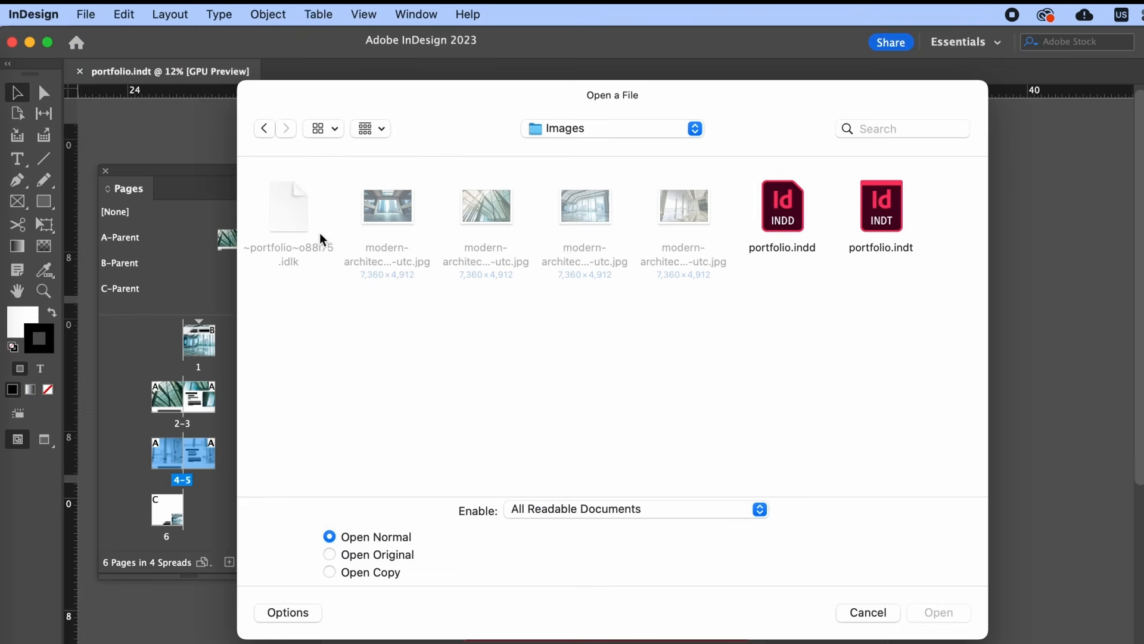
left_click(874, 202)
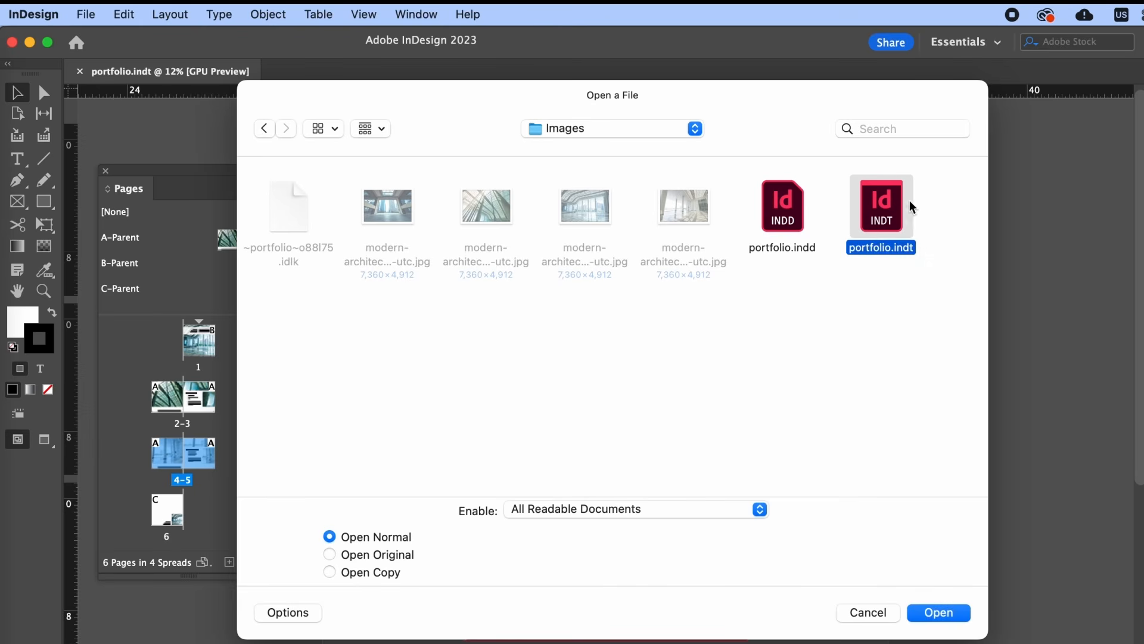
double_click(892, 225)
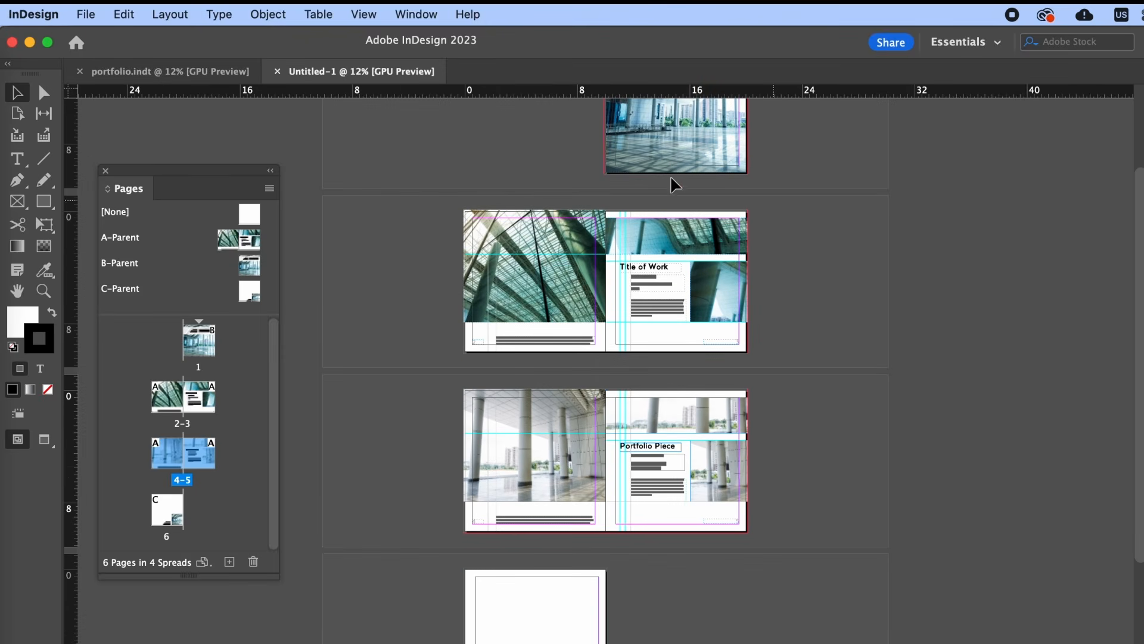